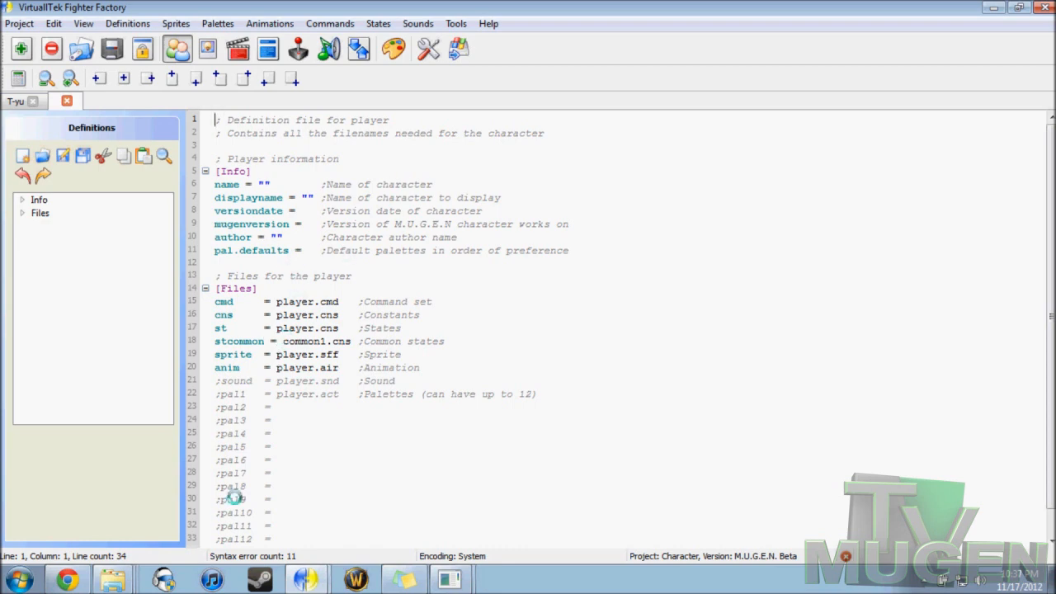
# Step: Switch to Chrome and examine the M.U.G.E.N. Template character download entry on the MUGEN Characters page
pyautogui.click(67, 580)
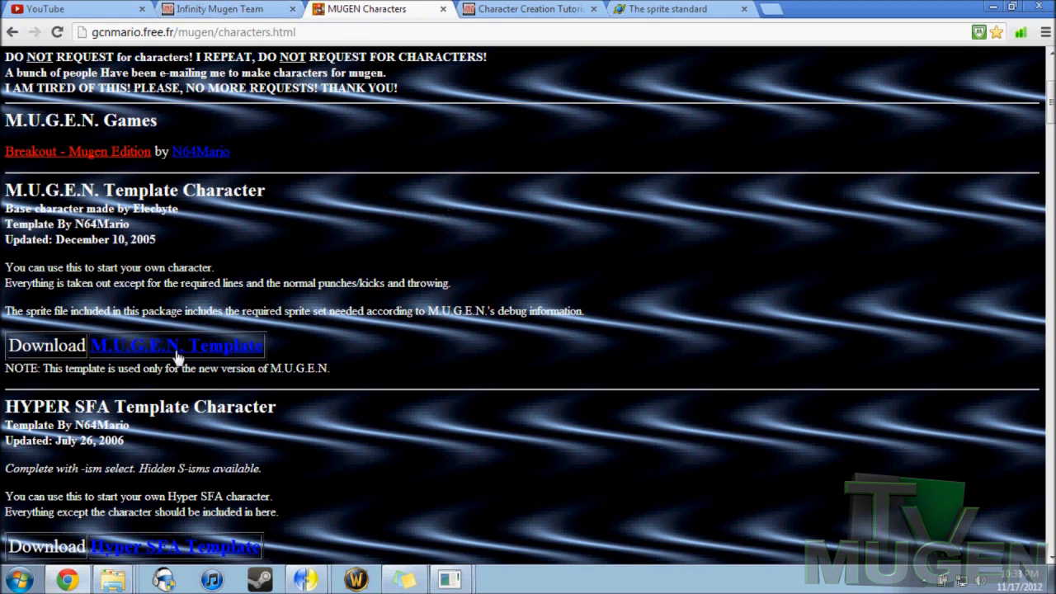
pyautogui.scroll(1, 221, 258)
pyautogui.scroll(2, 222, 258)
pyautogui.scroll(-4, 221, 244)
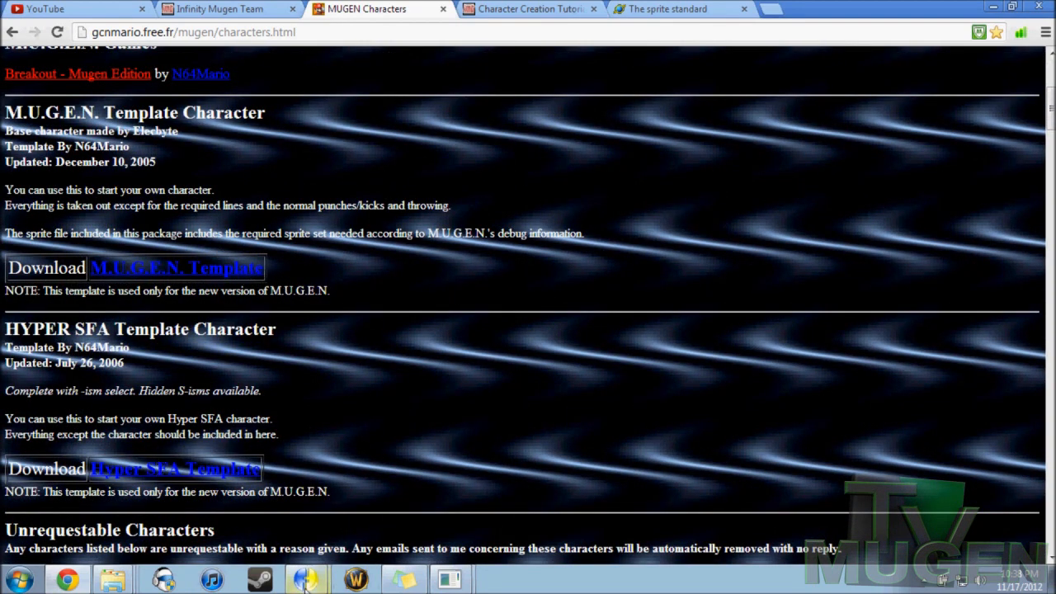
# Step: Return to Fighter Factory's untitled project, browse to the Template folder holding player.def in the open-project dialog, and dismiss it
pyautogui.moveTo(316, 583)
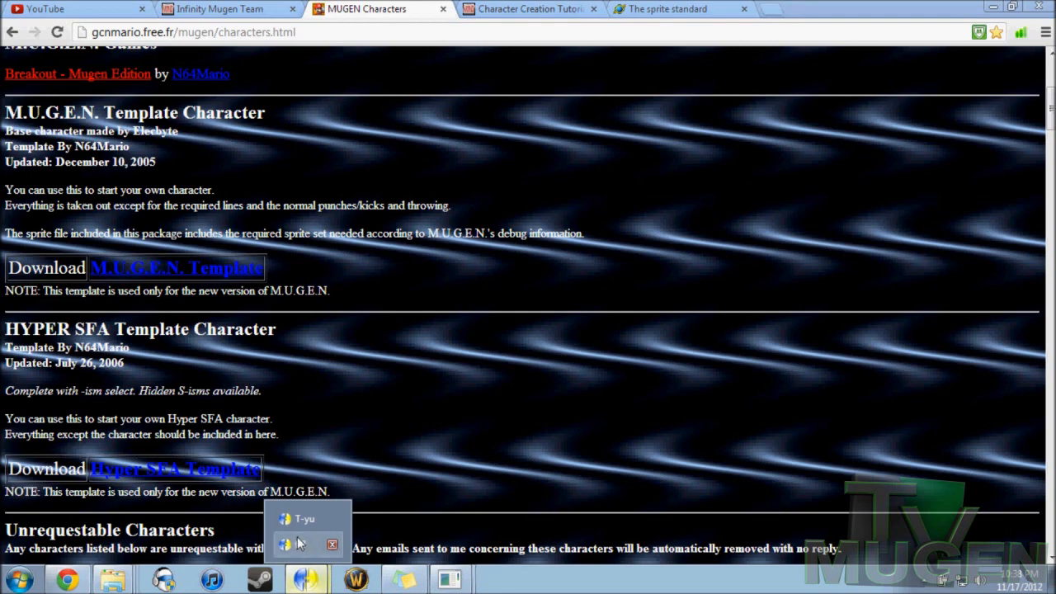
pyautogui.click(299, 543)
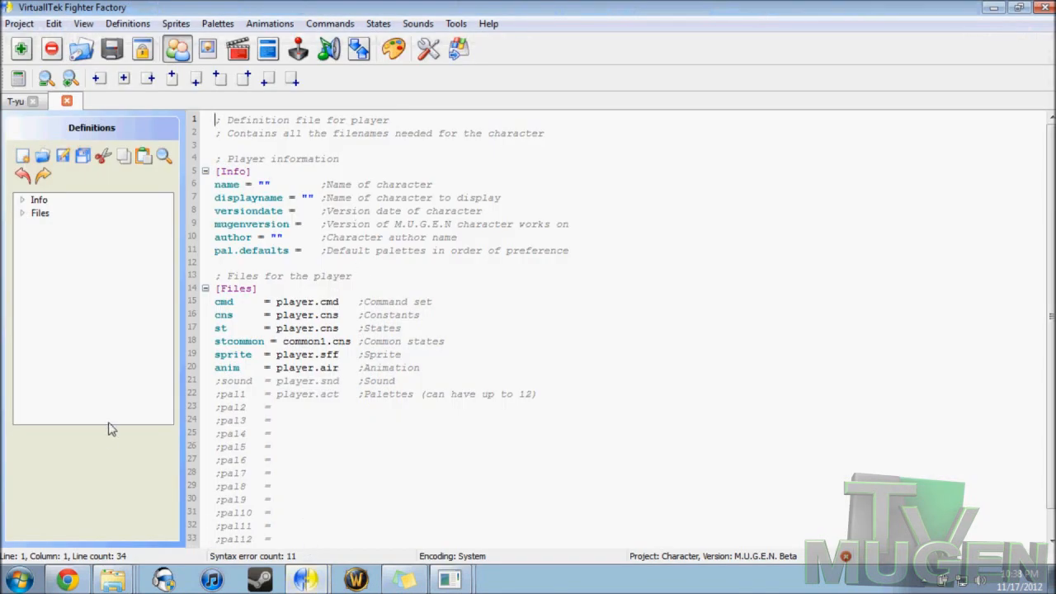
pyautogui.moveTo(118, 583)
pyautogui.click(18, 23)
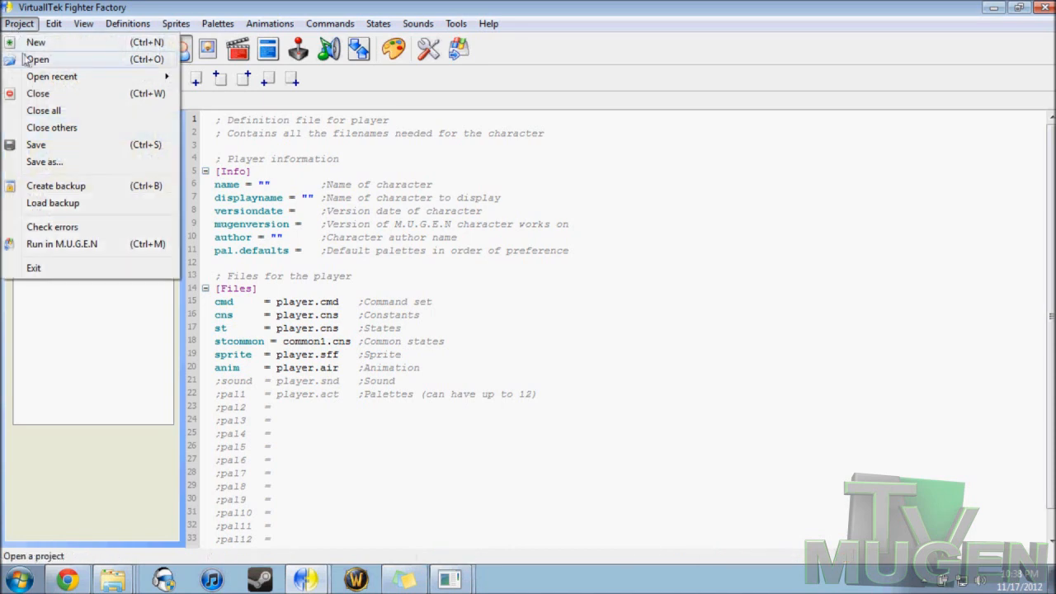
pyautogui.click(31, 59)
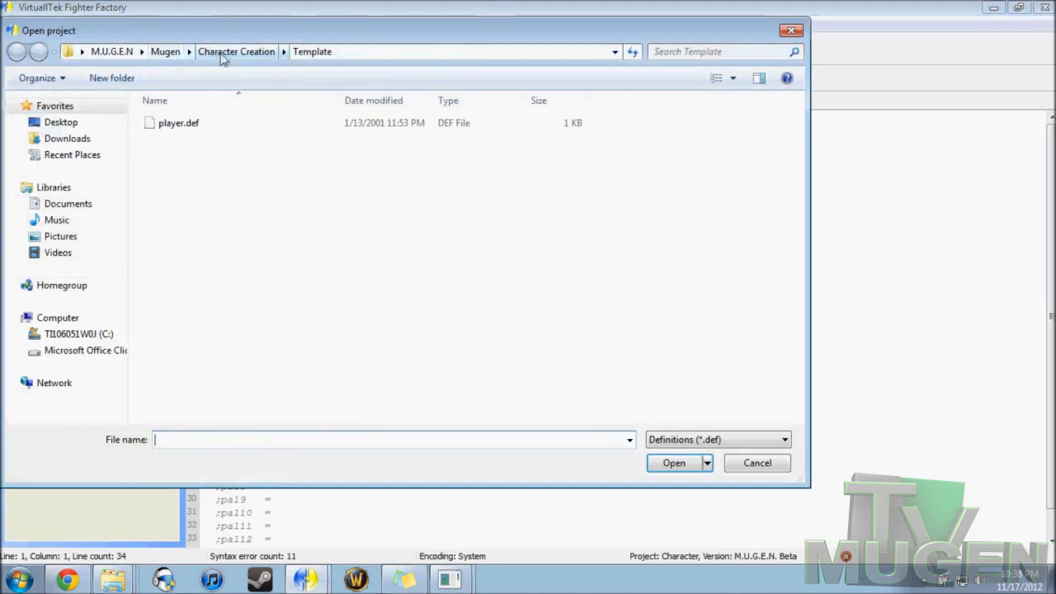
pyautogui.click(225, 53)
pyautogui.doubleClick(189, 220)
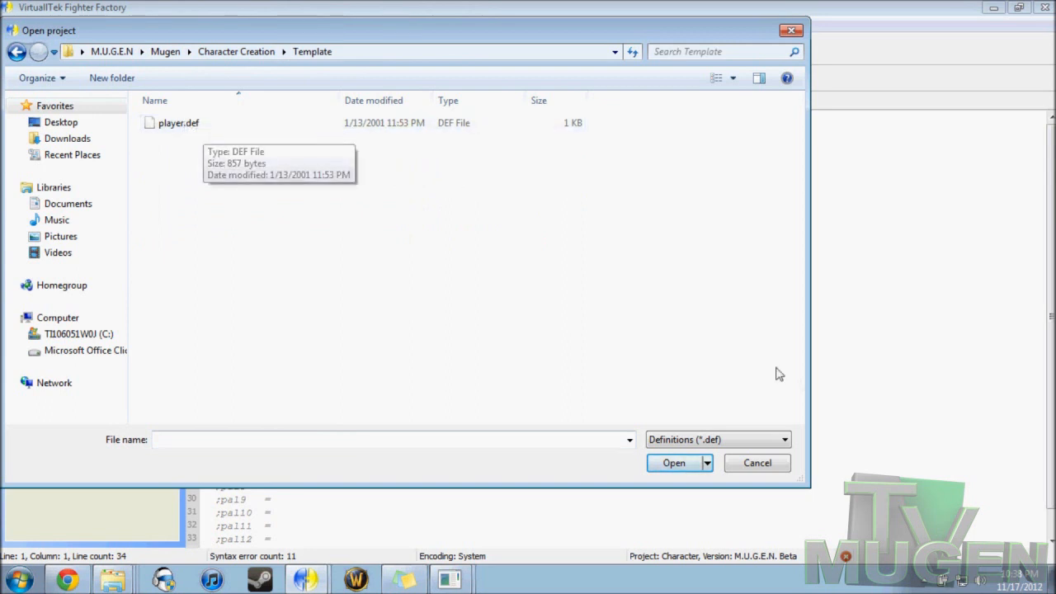
pyautogui.click(758, 463)
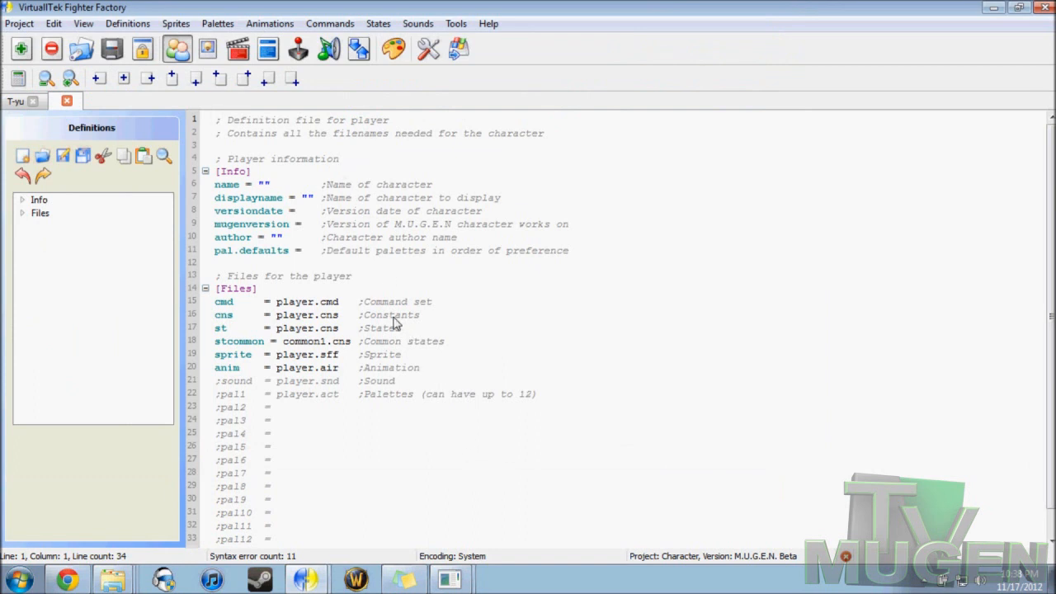
# Step: In the T-yu project's definitions, try appending ",2" to the pal.defaults value, and remove the addition
pyautogui.click(15, 102)
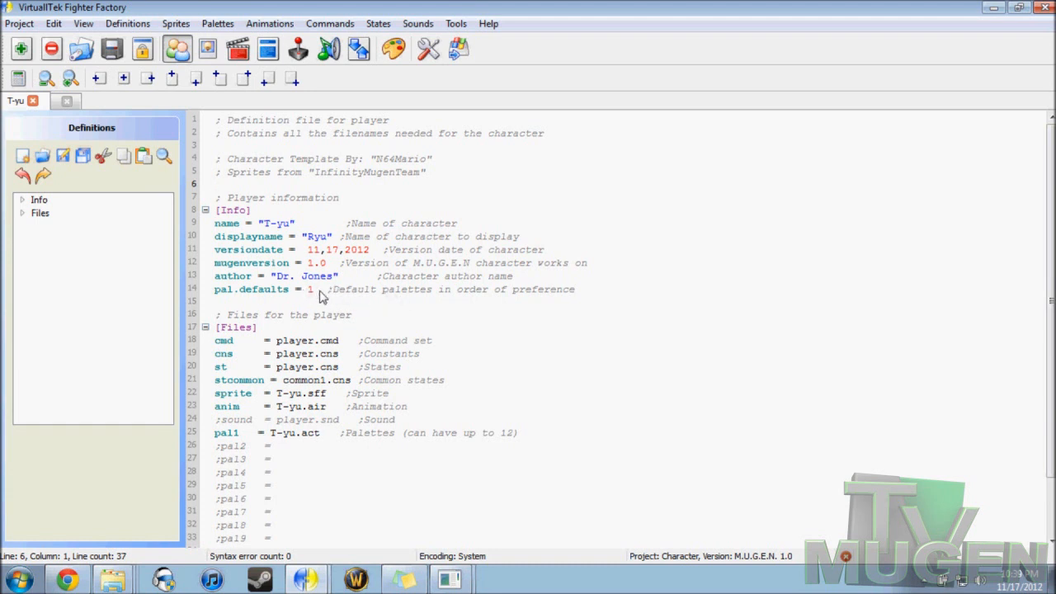
pyautogui.scroll(-1, 277, 298)
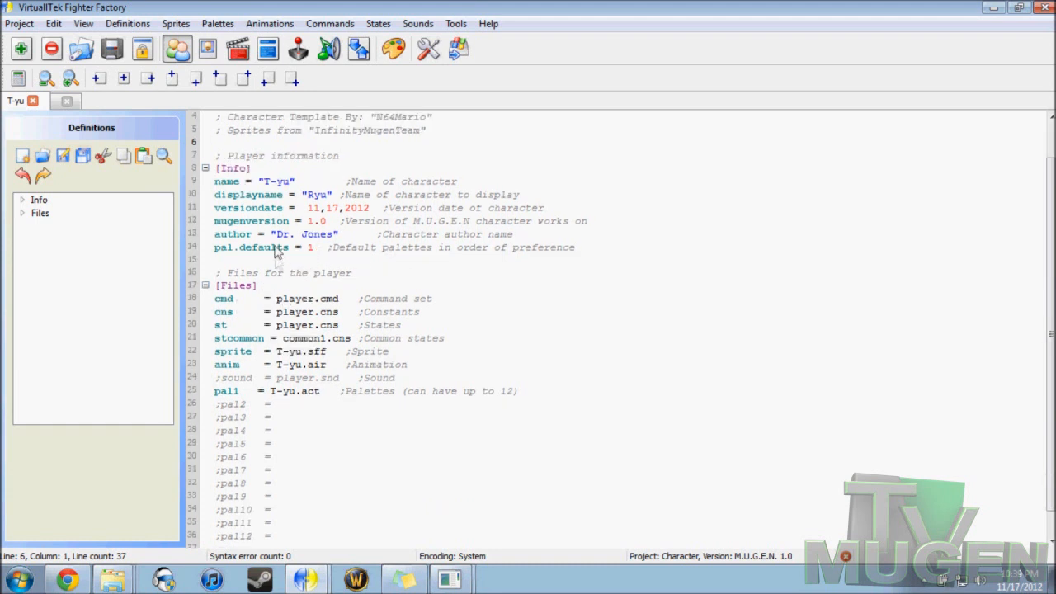
pyautogui.click(314, 250)
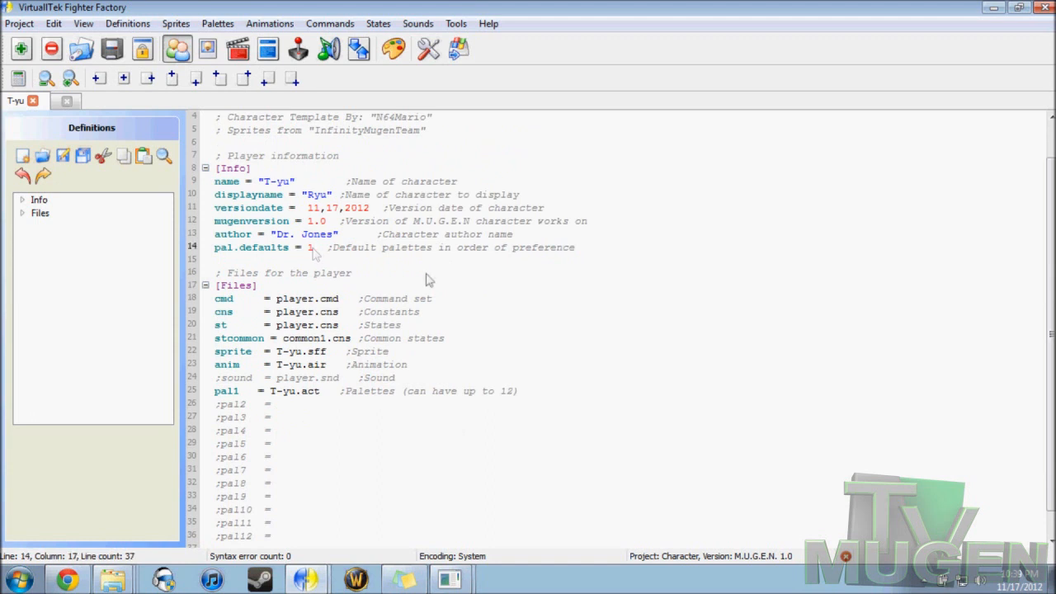
pyautogui.write(',')
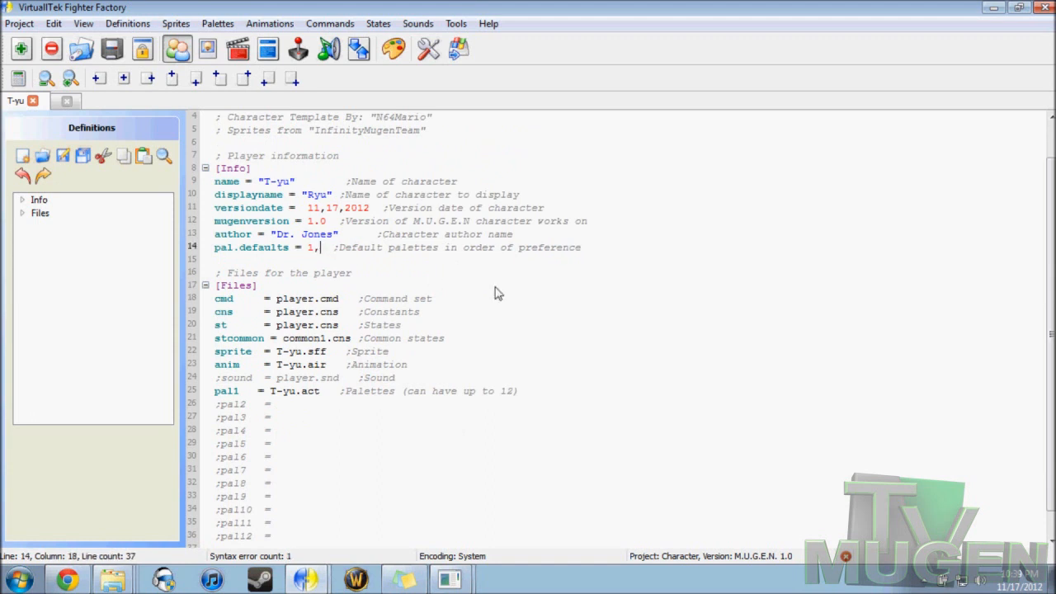
pyautogui.write('2')
pyautogui.press('BackSpace')
pyautogui.press('BackSpace')
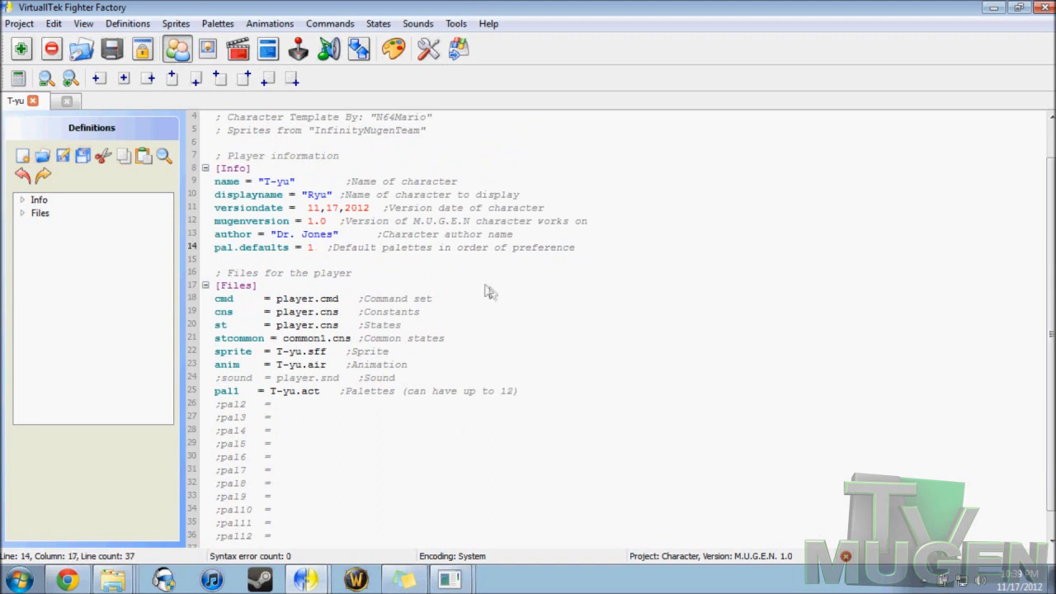
# Step: Inspect the game's Blu-Mu data folder in Windows Explorer, where common1.cns is stored, and minimize the folder window
pyautogui.scroll(-1, 322, 300)
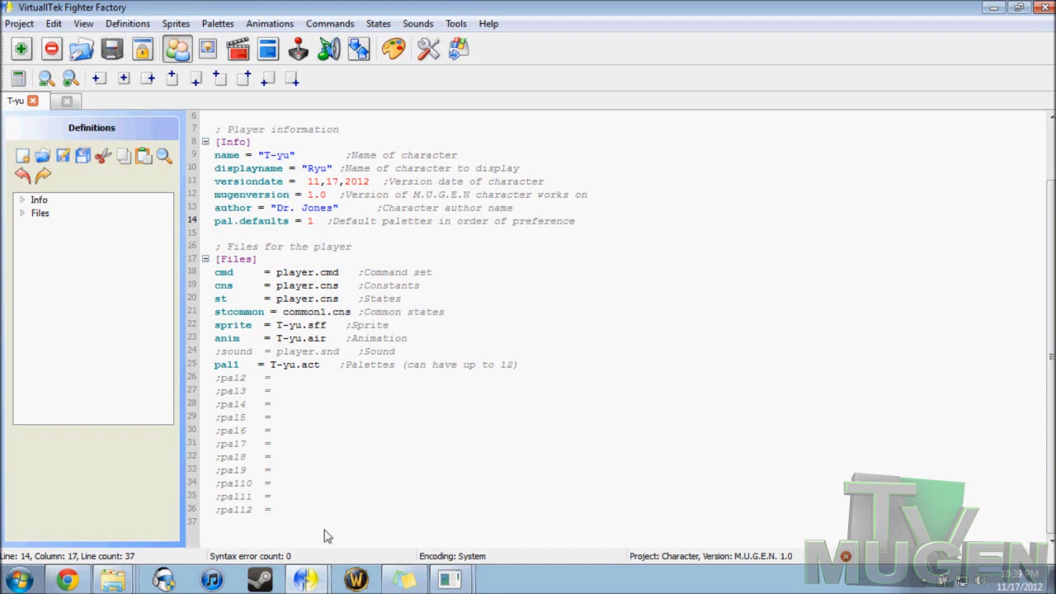
pyautogui.rightClick(113, 580)
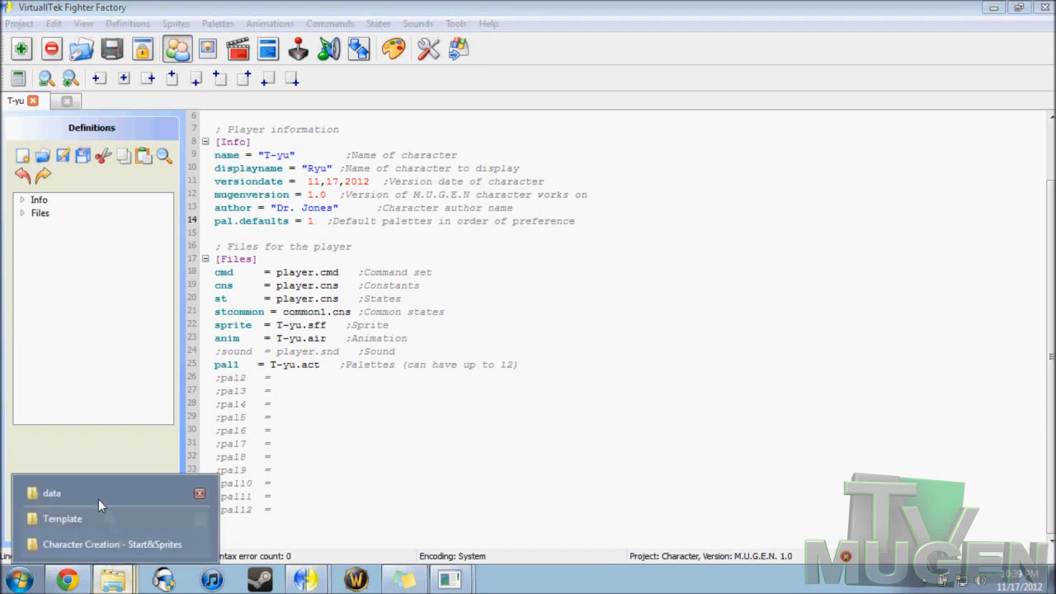
pyautogui.click(98, 496)
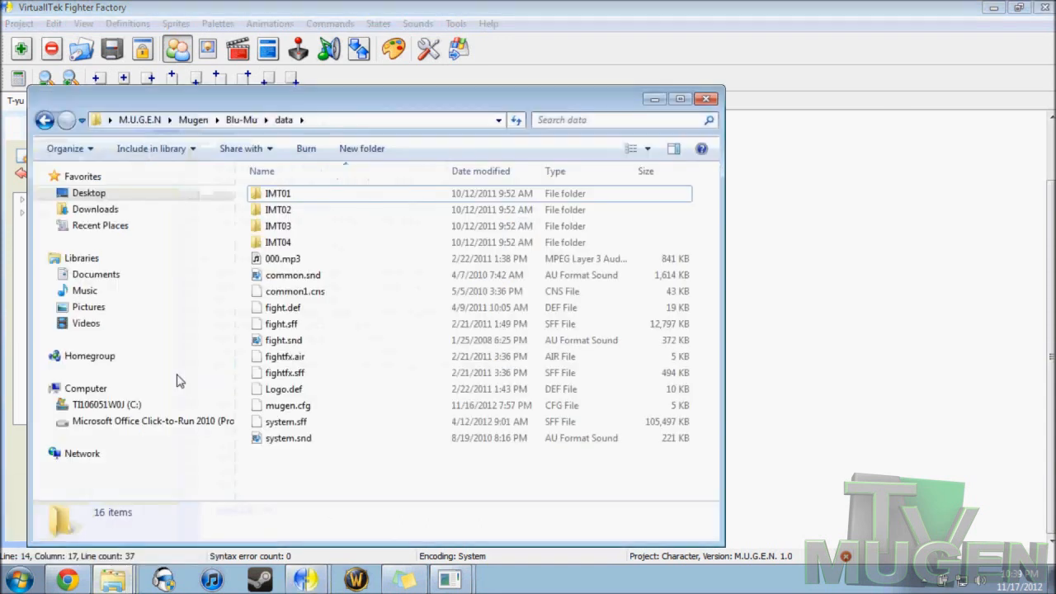
pyautogui.click(244, 121)
pyautogui.doubleClick(298, 214)
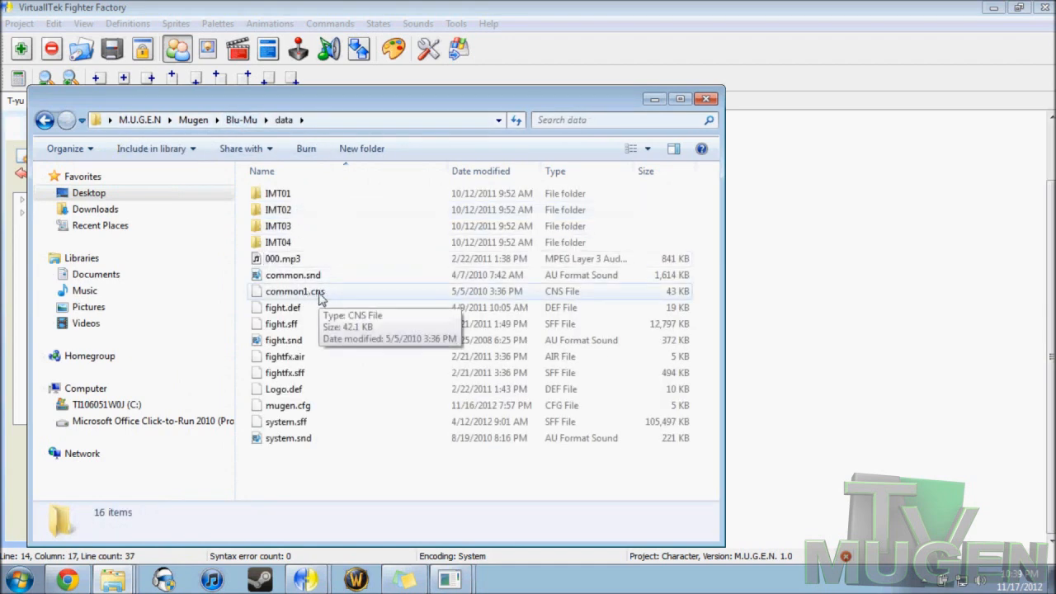
pyautogui.click(652, 100)
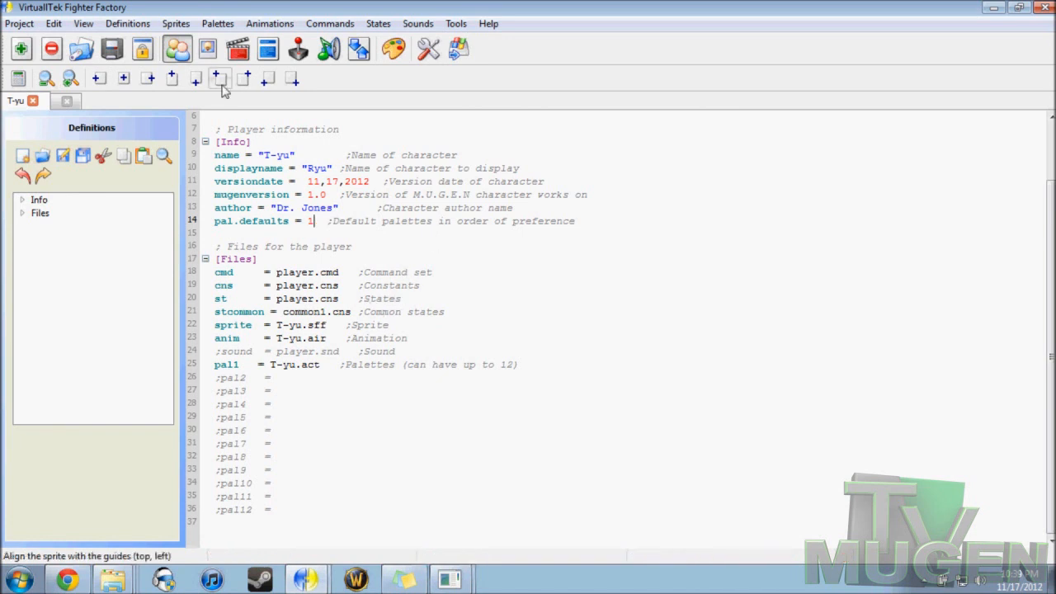
# Step: Show the T-yu project's state files, viewing common1.cns and returning to player.cns
pyautogui.click(62, 101)
pyautogui.click(19, 101)
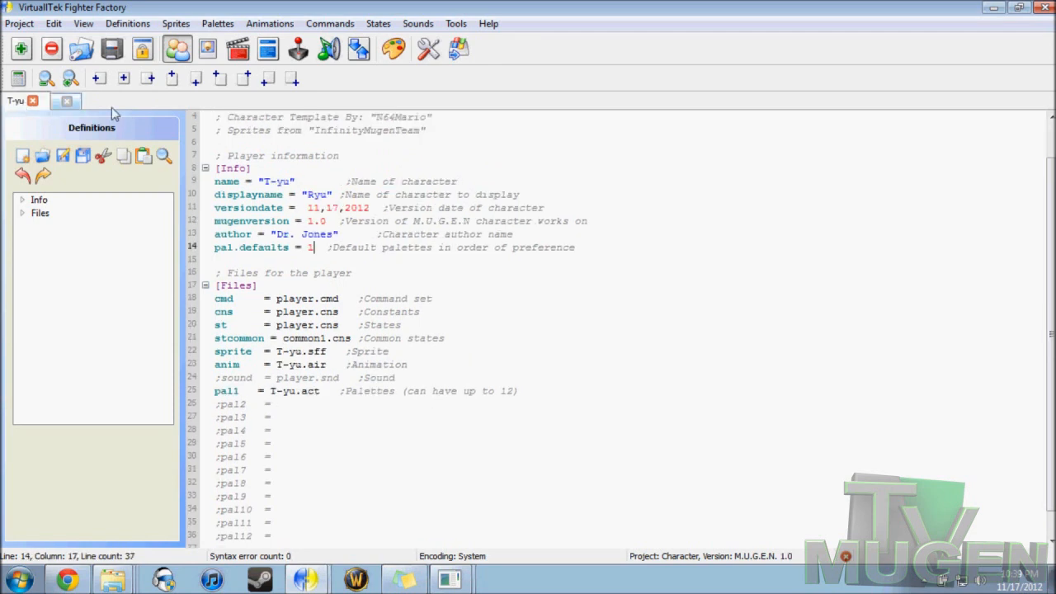
pyautogui.click(269, 49)
pyautogui.click(281, 121)
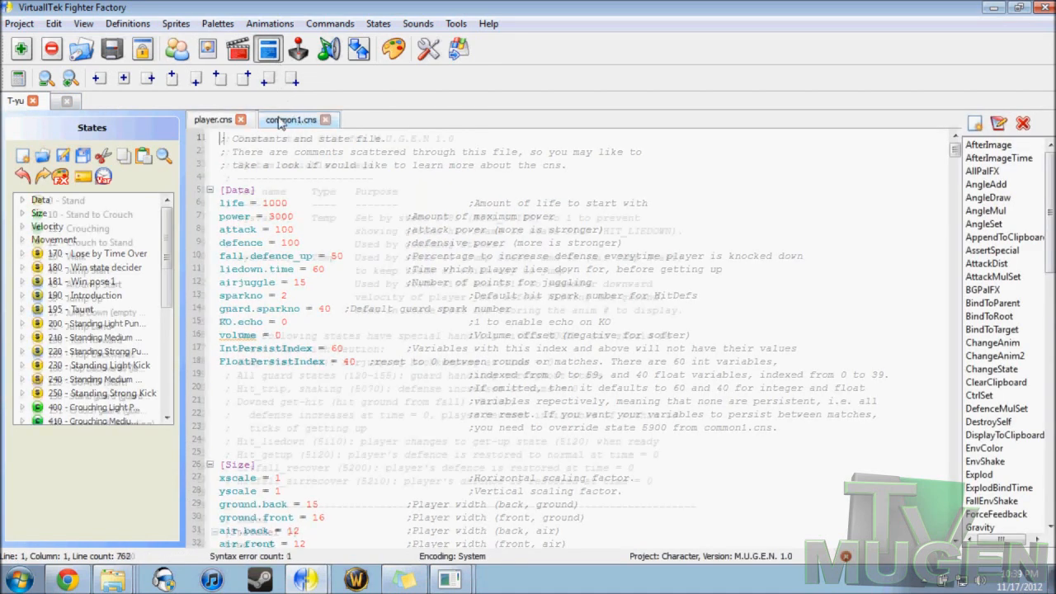
pyautogui.click(212, 120)
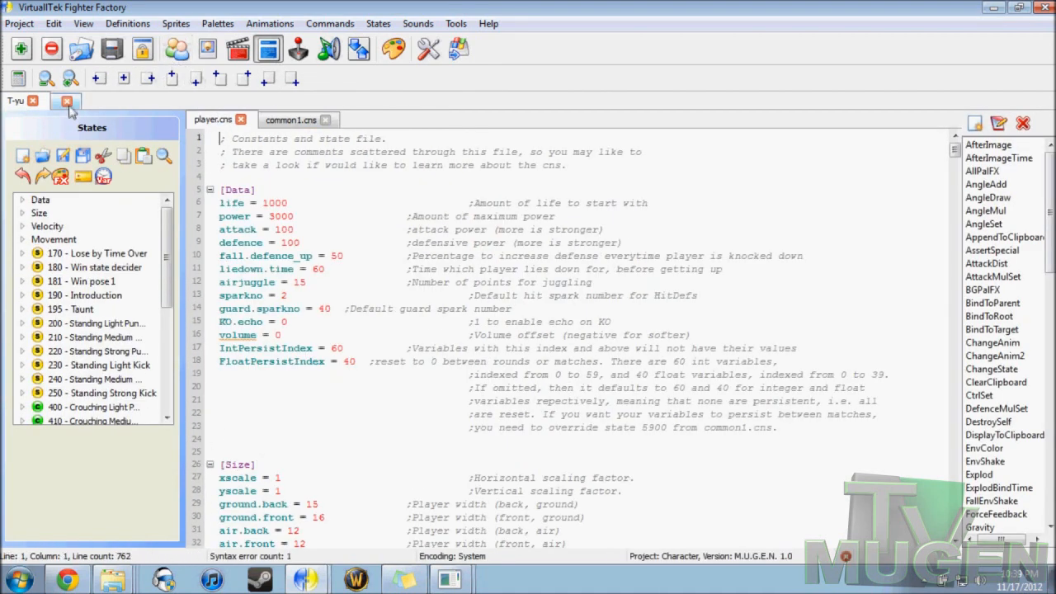
# Step: Examine the constants and state definitions in player.cns of the untitled template project
pyautogui.click(178, 51)
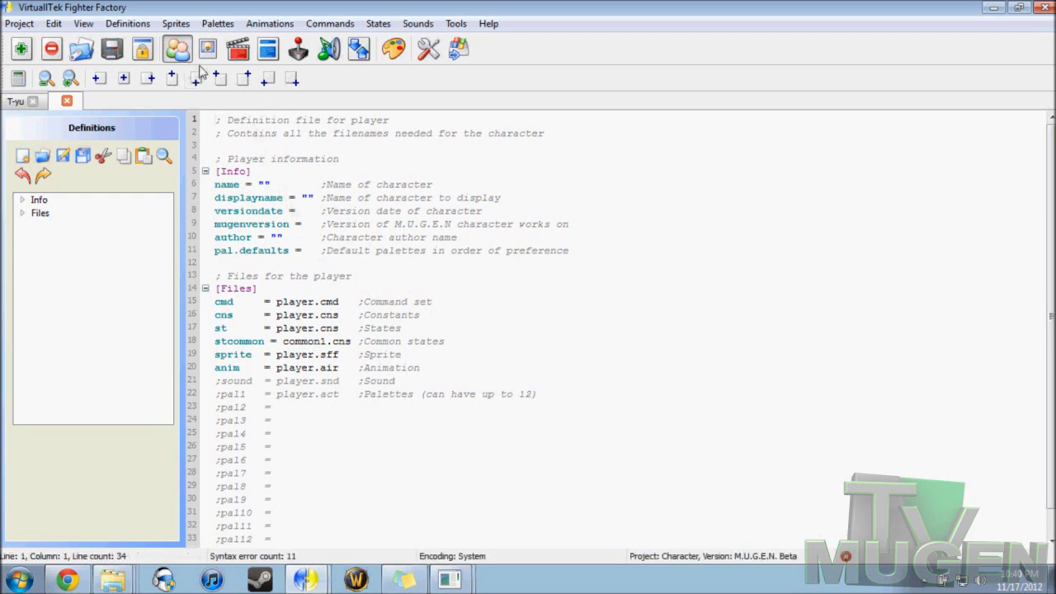
pyautogui.click(268, 49)
pyautogui.scroll(3, 553, 254)
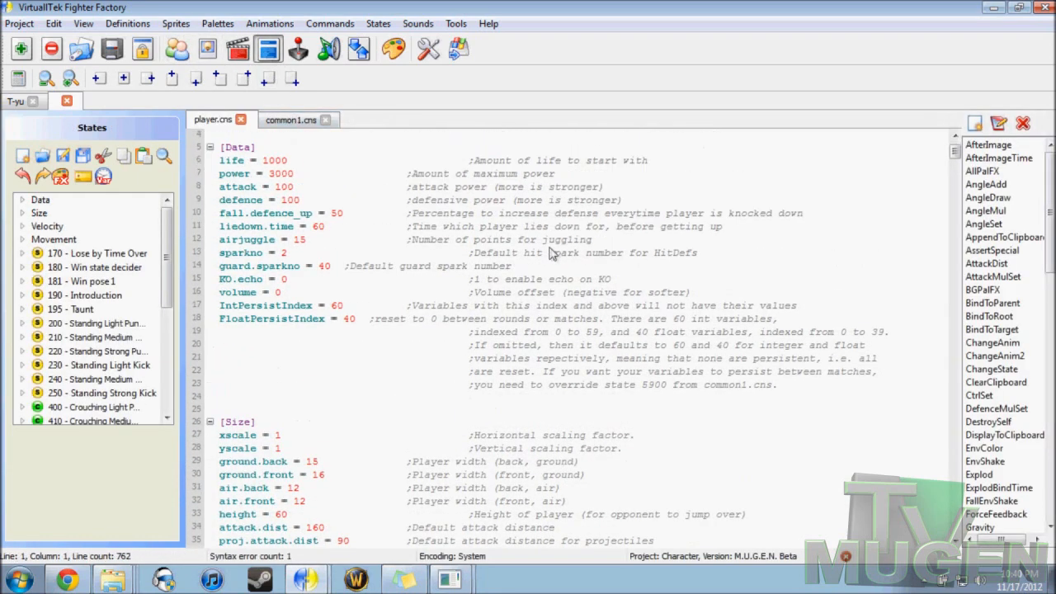
pyautogui.scroll(-12, 548, 254)
pyautogui.scroll(-7, 543, 256)
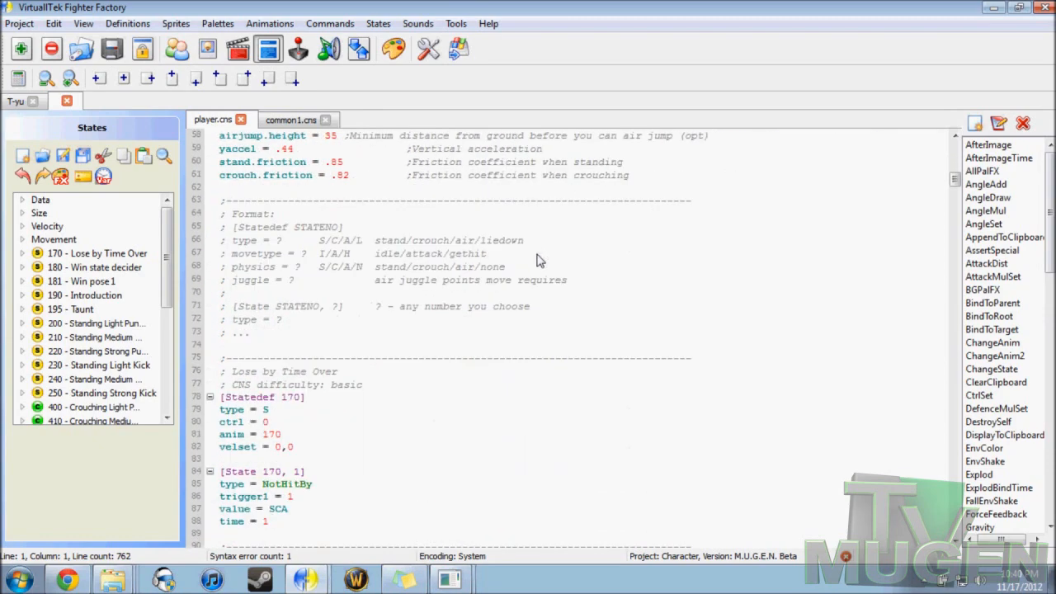
pyautogui.scroll(-10, 537, 261)
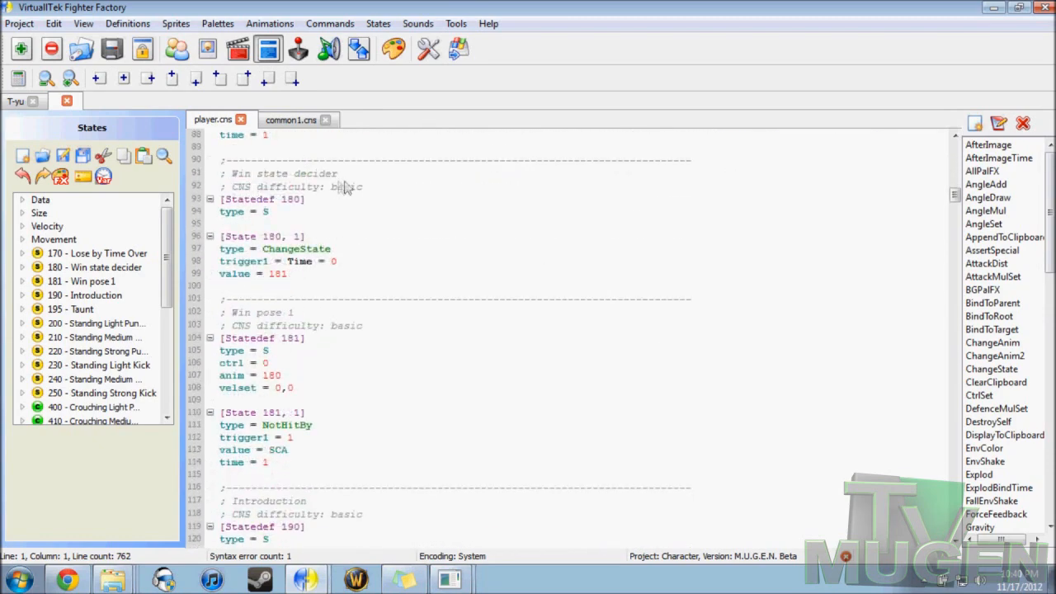
pyautogui.scroll(-10, 330, 194)
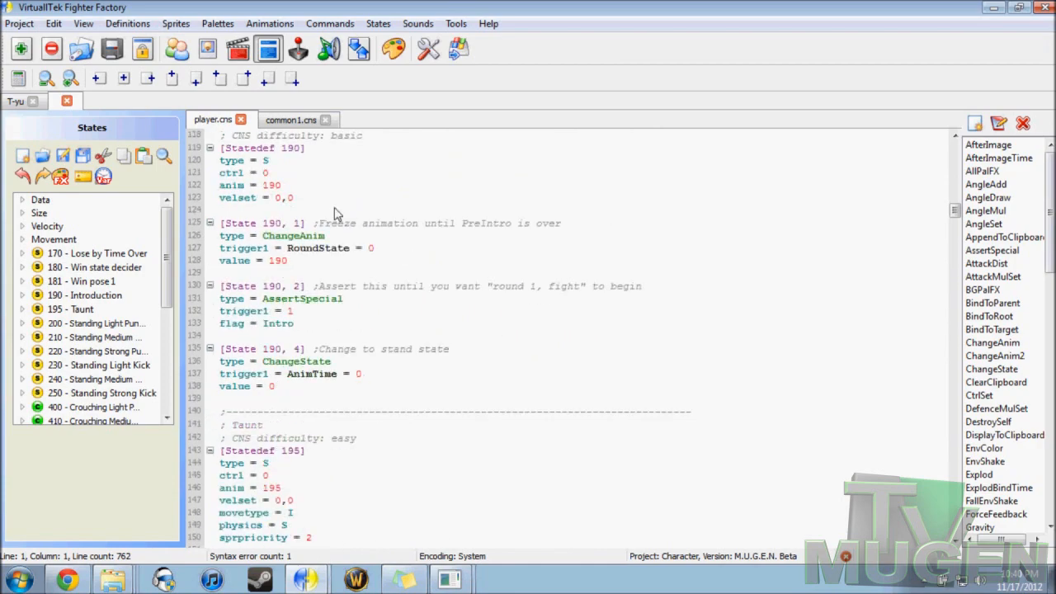
pyautogui.scroll(-7, 425, 297)
pyautogui.scroll(-9, 405, 337)
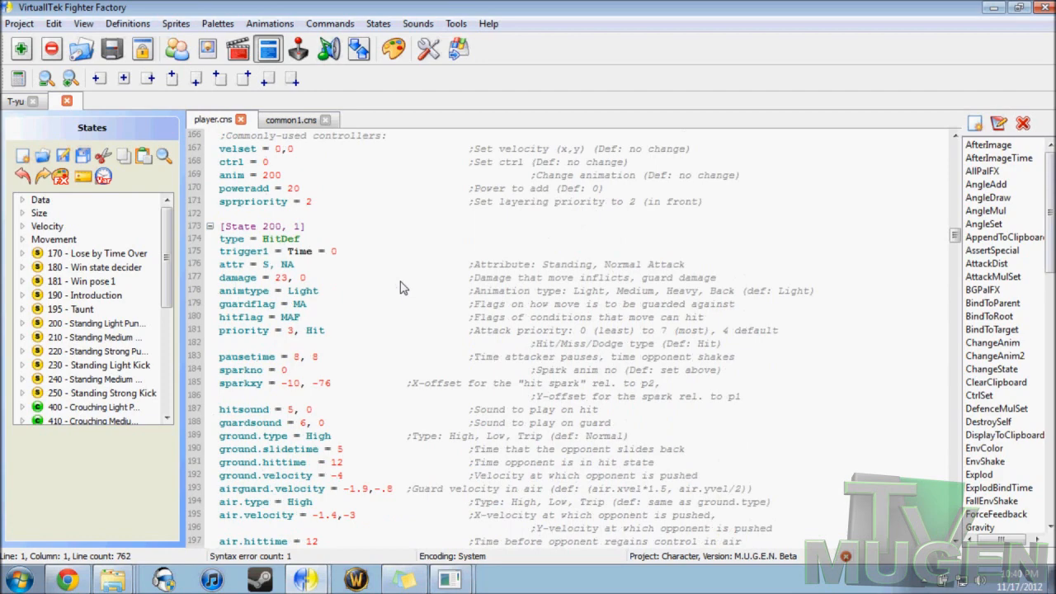
pyautogui.scroll(20, 396, 273)
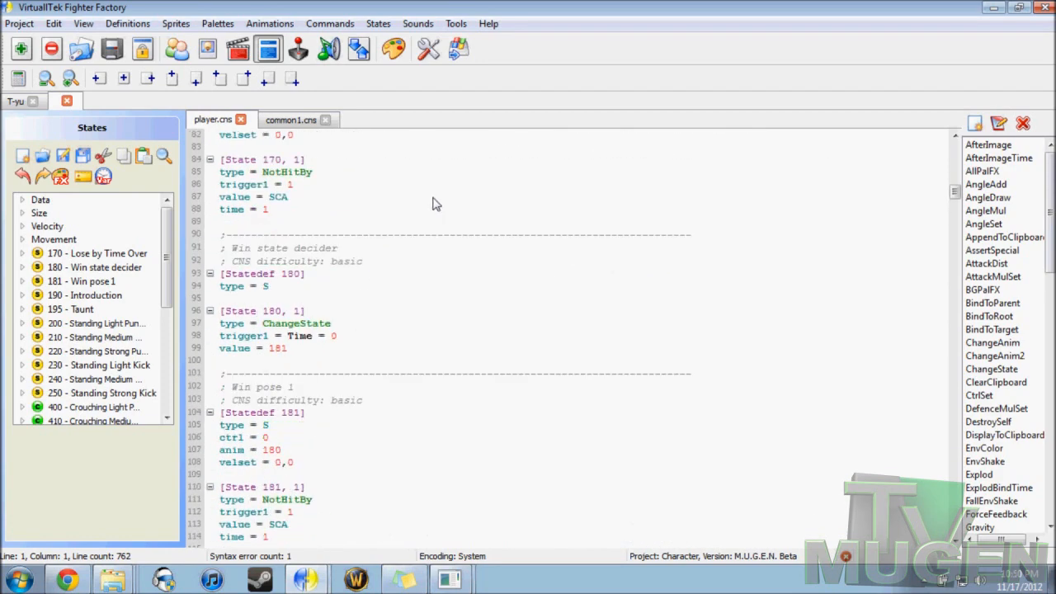
# Step: Show the template project's sprites and browse through them from the first to the last
pyautogui.click(207, 48)
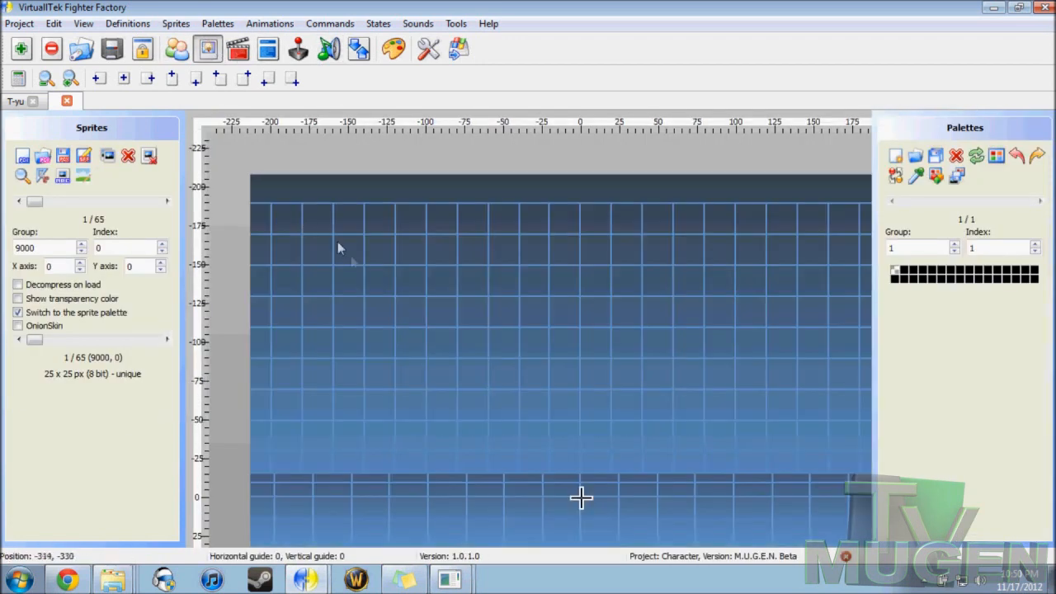
pyautogui.moveTo(35, 202)
pyautogui.mouseDown()
pyautogui.moveTo(119, 206)
pyautogui.moveTo(25, 206)
pyautogui.mouseUp()
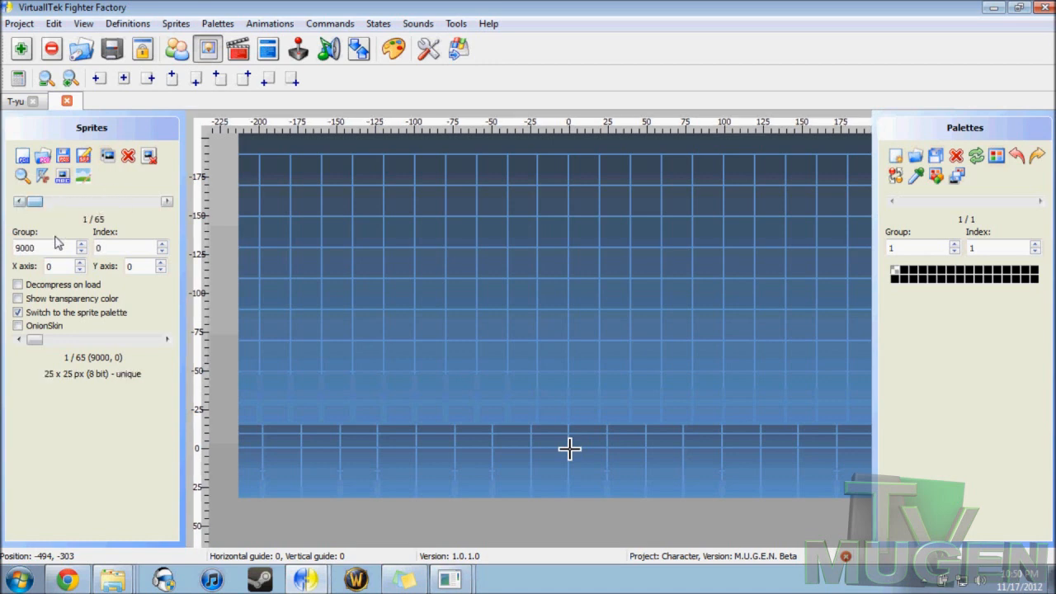
pyautogui.click(167, 202)
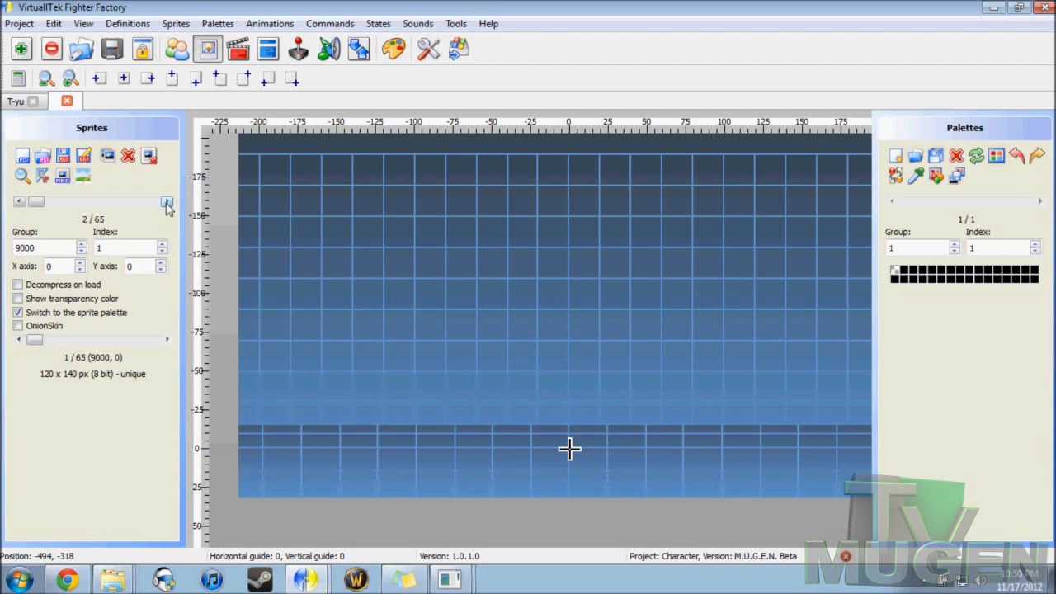
pyautogui.click(166, 202)
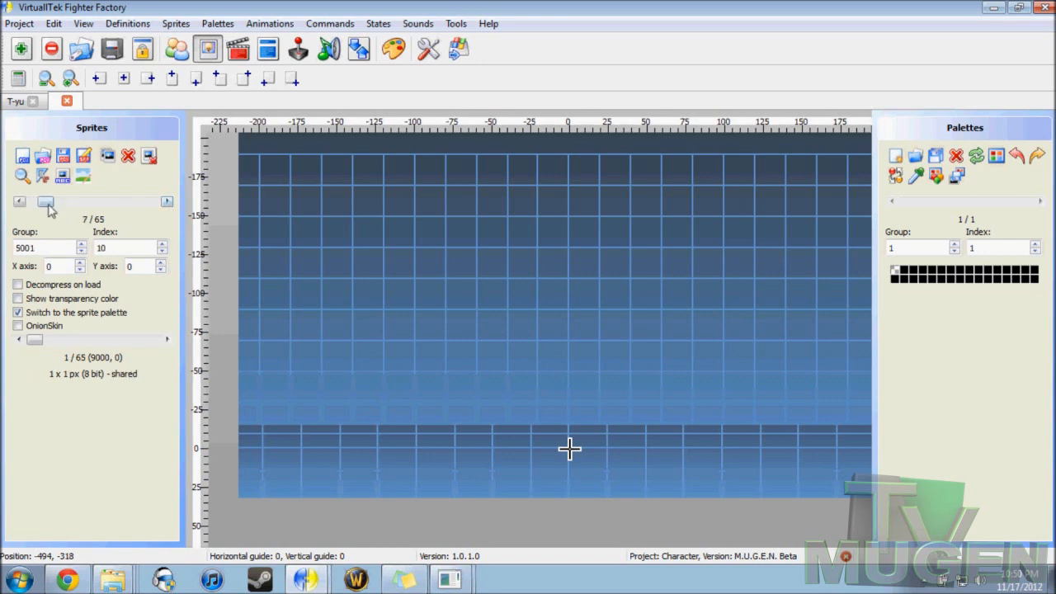
pyautogui.moveTo(43, 202); pyautogui.dragTo(165, 207)
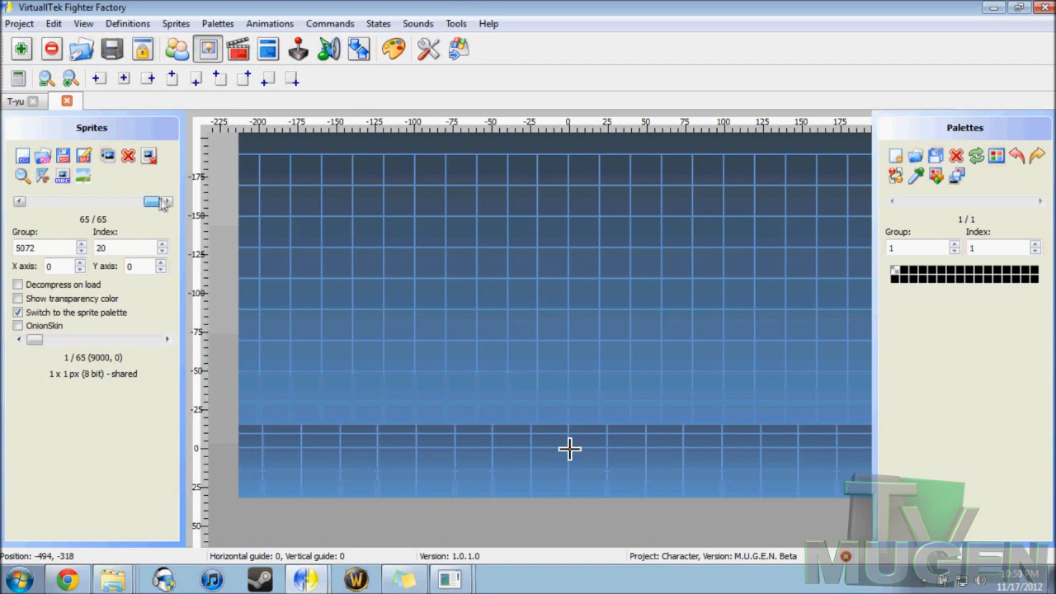
# Step: Show the template project's animations and browse from Standing Animation to Crouching Strong Punch
pyautogui.click(237, 48)
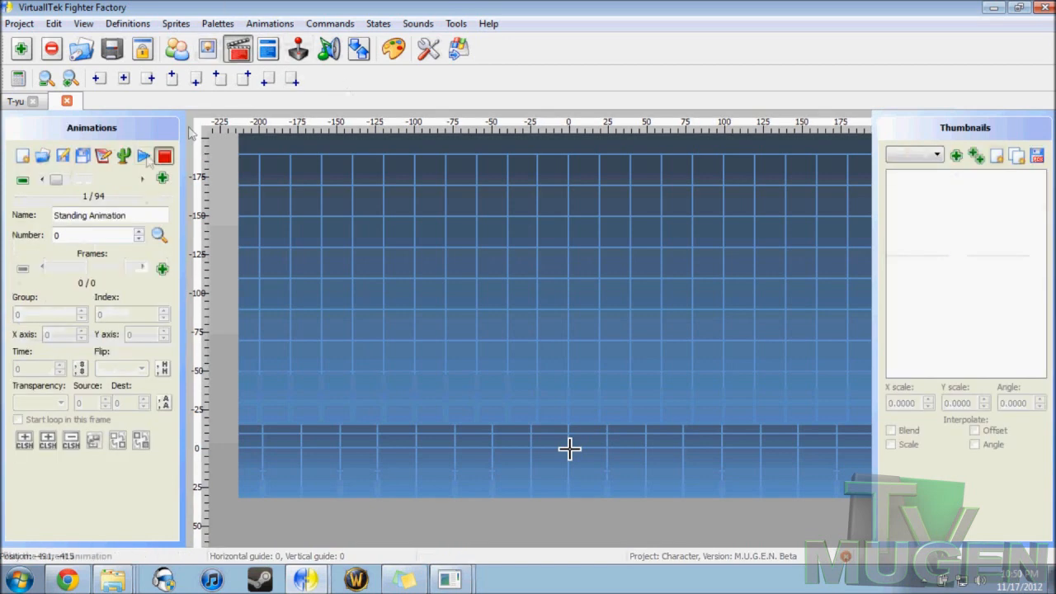
pyautogui.moveTo(64, 187); pyautogui.dragTo(92, 183)
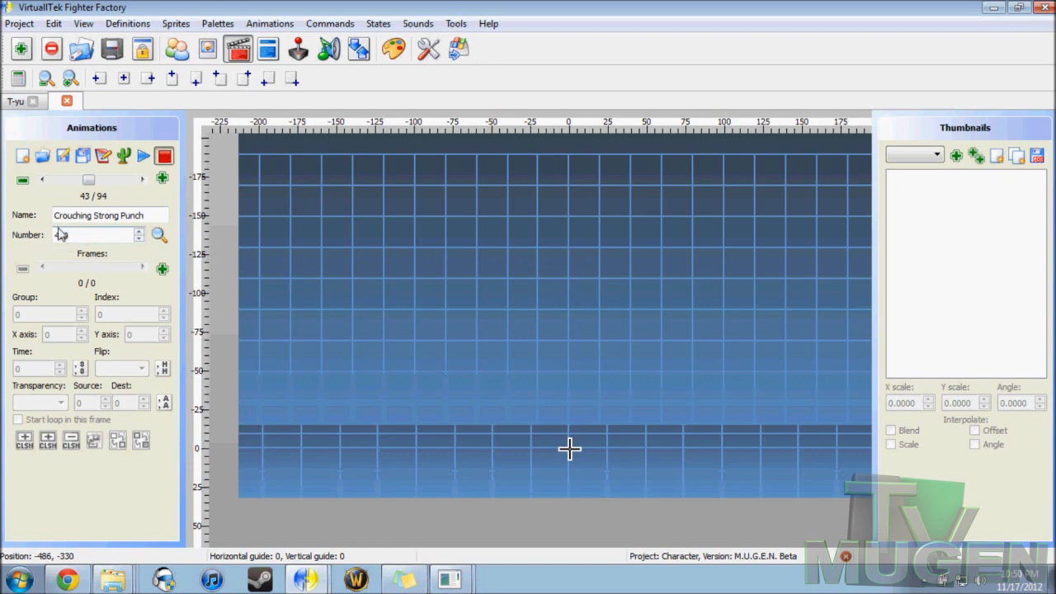
# Step: Return to the first animation, Standing Animation, and show the template project's first sprite
pyautogui.moveTo(87, 178); pyautogui.dragTo(55, 184)
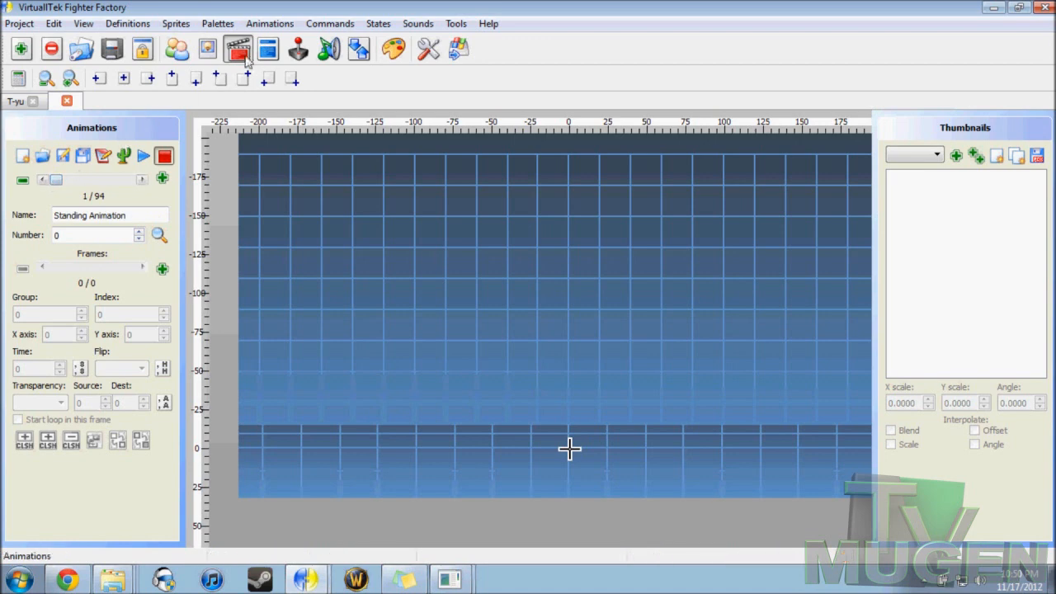
pyautogui.click(209, 50)
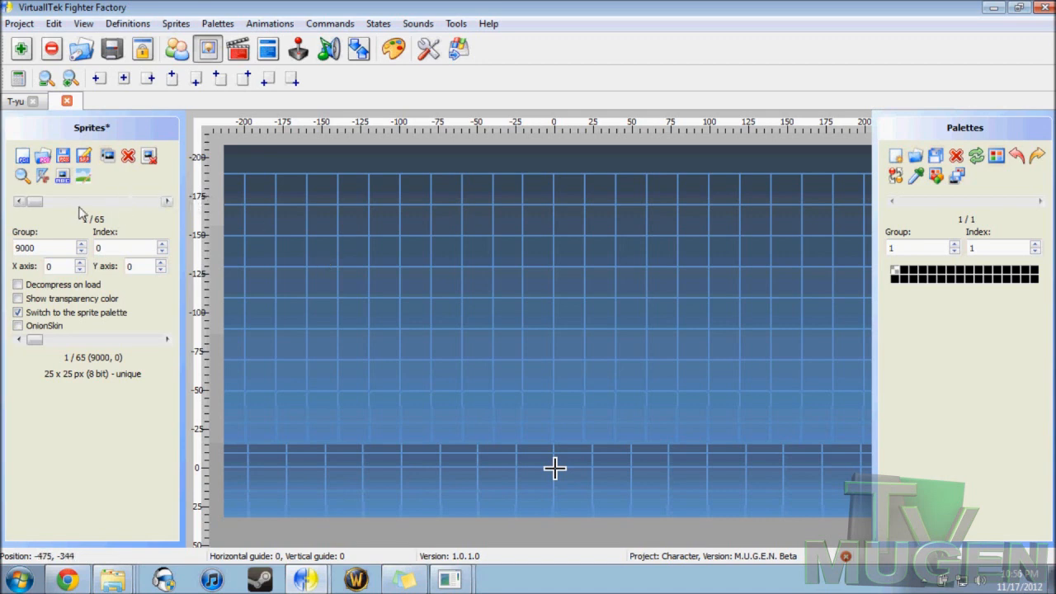
pyautogui.moveTo(37, 204)
pyautogui.mouseDown()
pyautogui.moveTo(60, 205)
pyautogui.moveTo(34, 205)
pyautogui.mouseUp()
pyautogui.moveTo(43, 203); pyautogui.dragTo(23, 213)
# Step: Switch to Chrome and look through the game sprite rips on the Infinity Mugen Team website
pyautogui.click(68, 580)
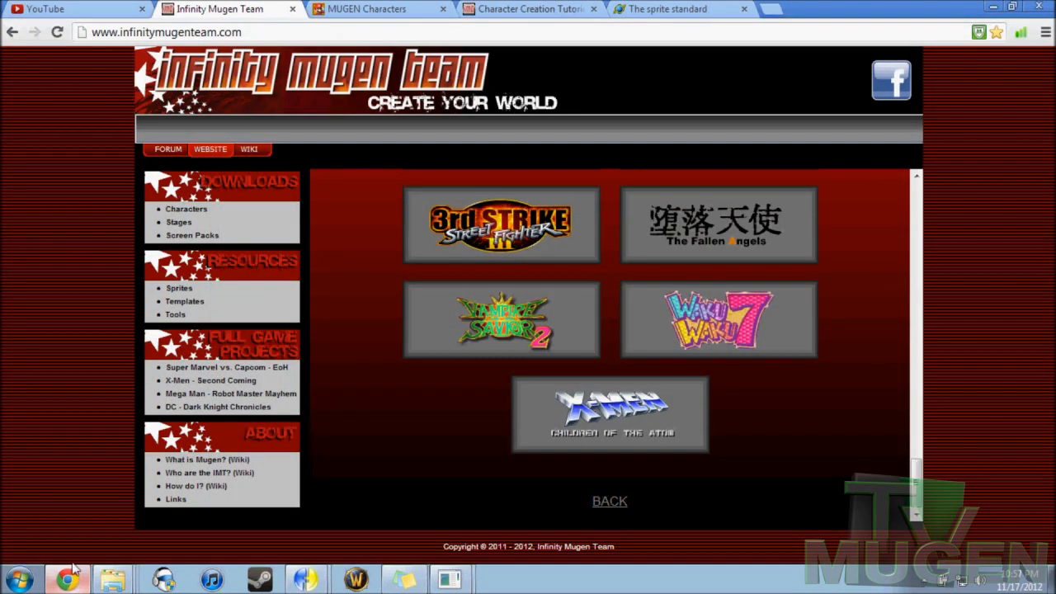
pyautogui.scroll(20, 363, 317)
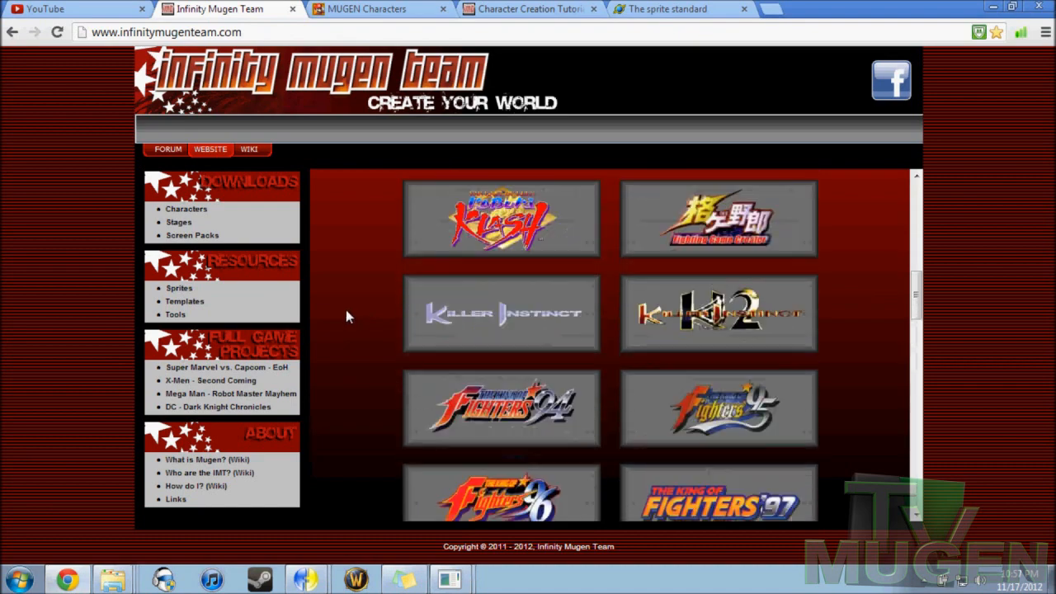
pyautogui.scroll(2, 347, 308)
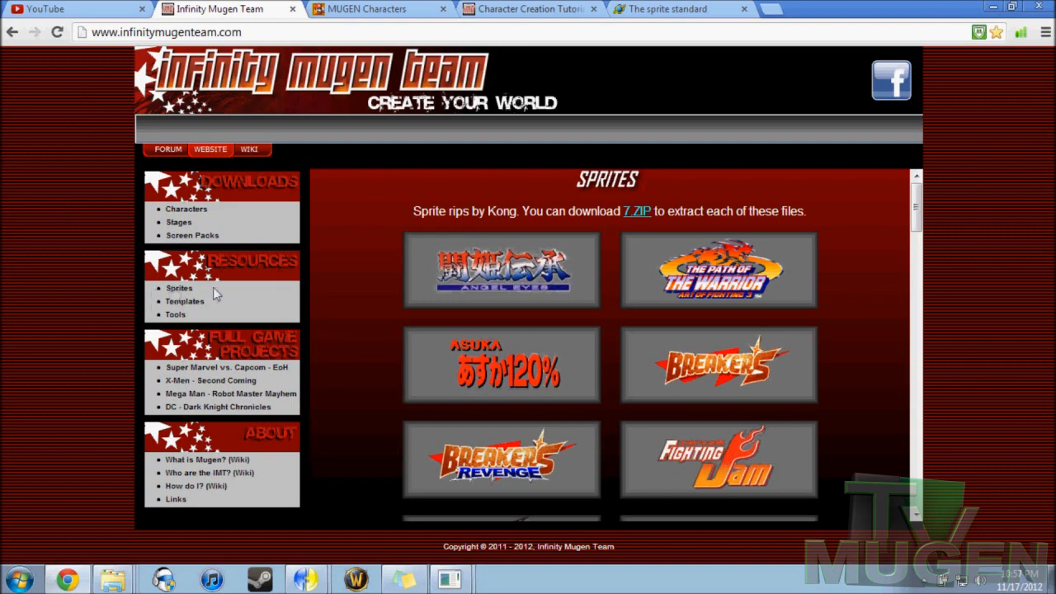
pyautogui.scroll(-8, 544, 314)
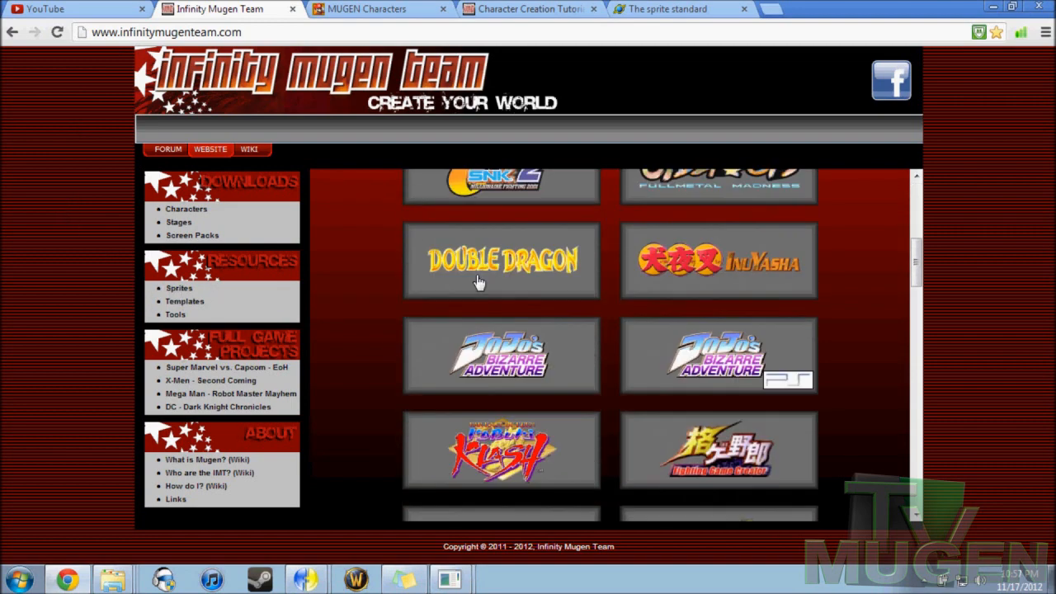
pyautogui.scroll(-10, 479, 282)
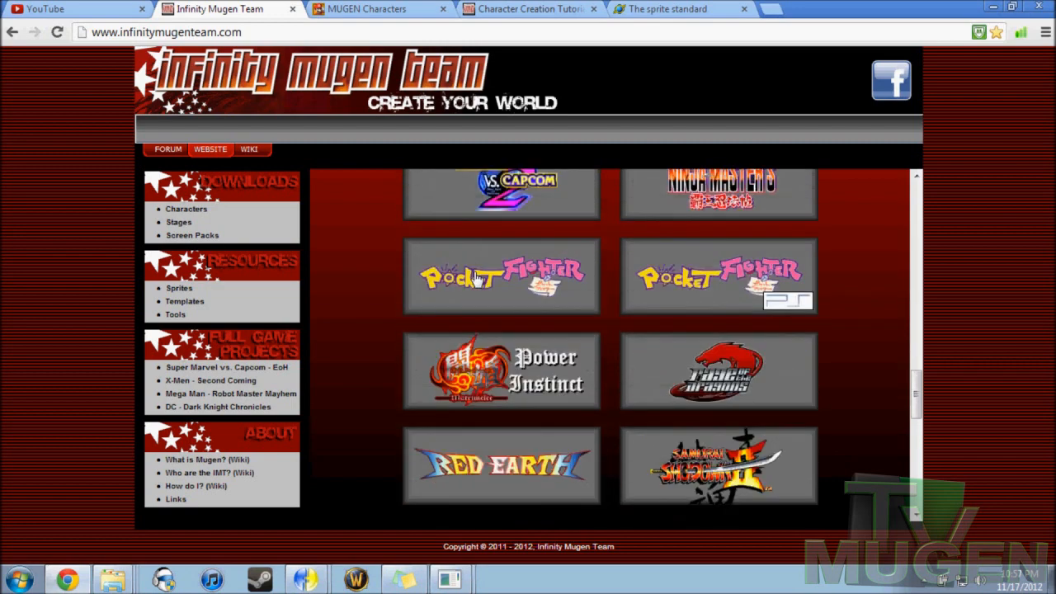
pyautogui.scroll(-5, 474, 277)
pyautogui.scroll(1, 553, 268)
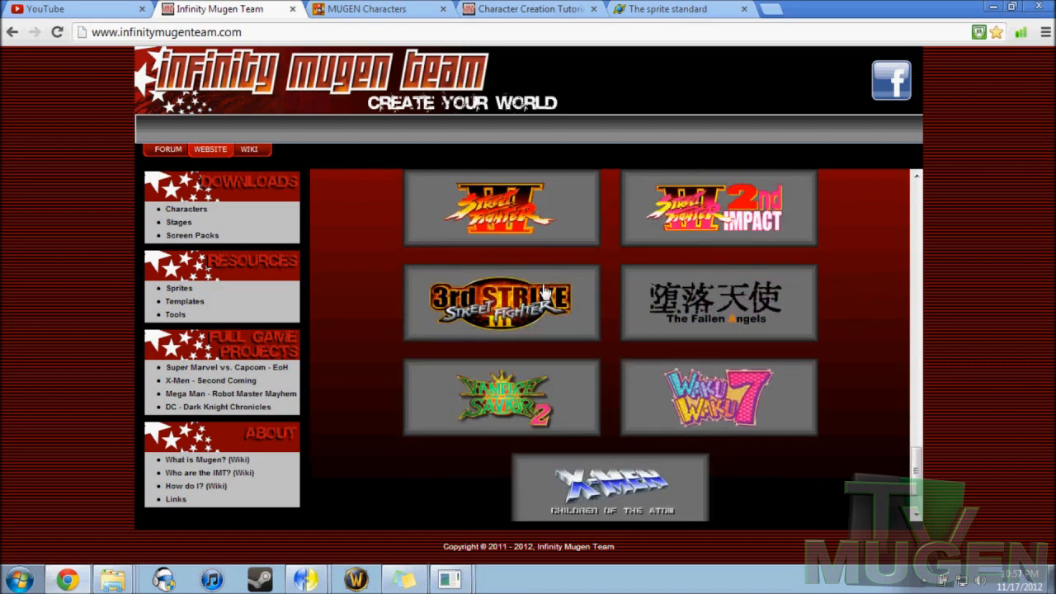
# Step: Open The King of Fighters 2002 character list from the sprite rips and return to the Sprites page
pyautogui.scroll(6, 503, 285)
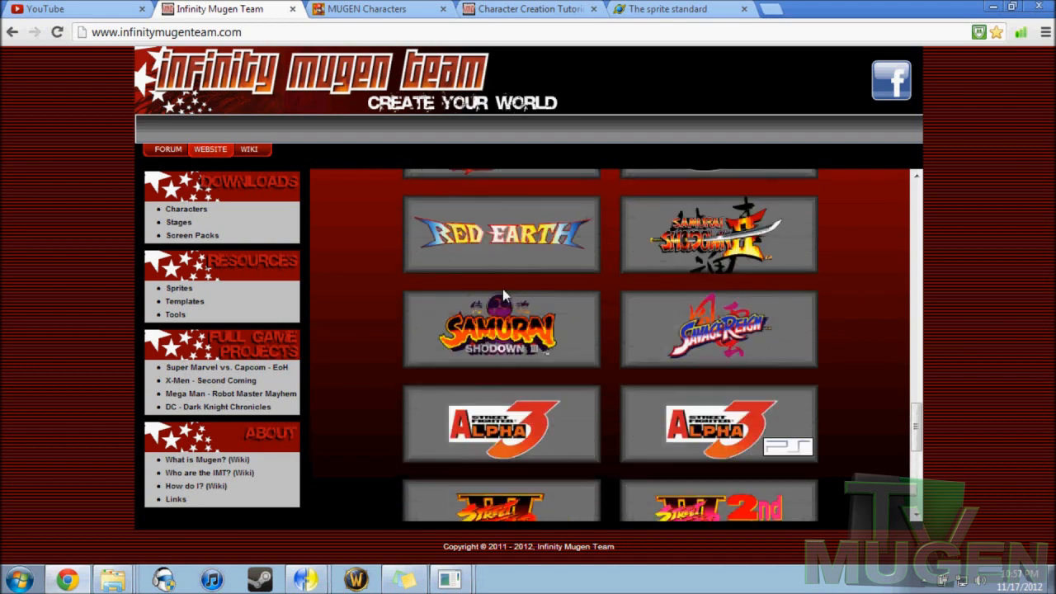
pyautogui.scroll(3, 503, 289)
pyautogui.click(501, 322)
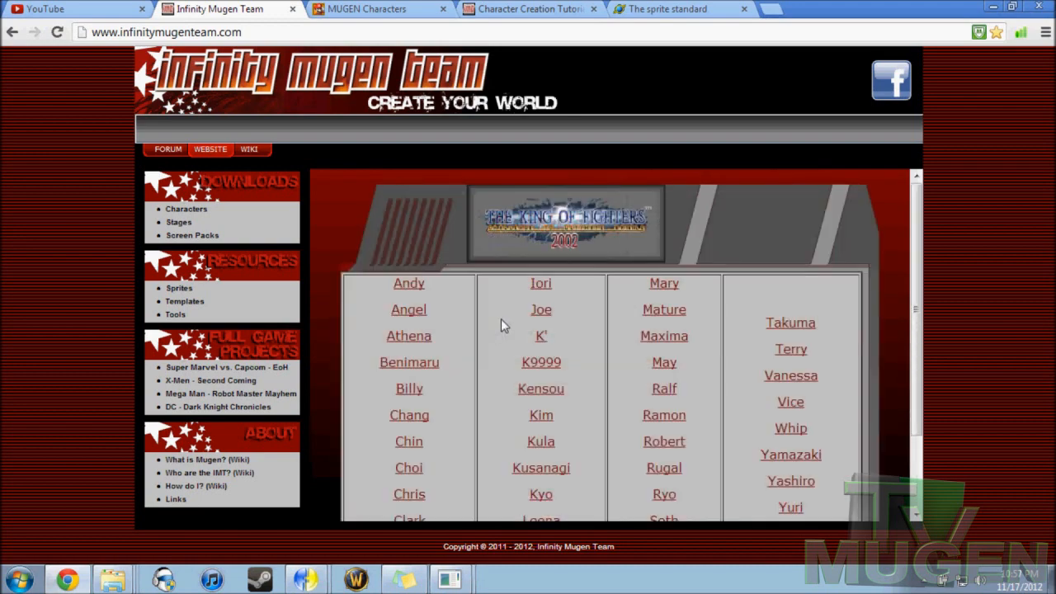
pyautogui.click(187, 293)
# Step: Switch back to the template project in Fighter Factory and open the Advanced palette editor
pyautogui.moveTo(305, 579)
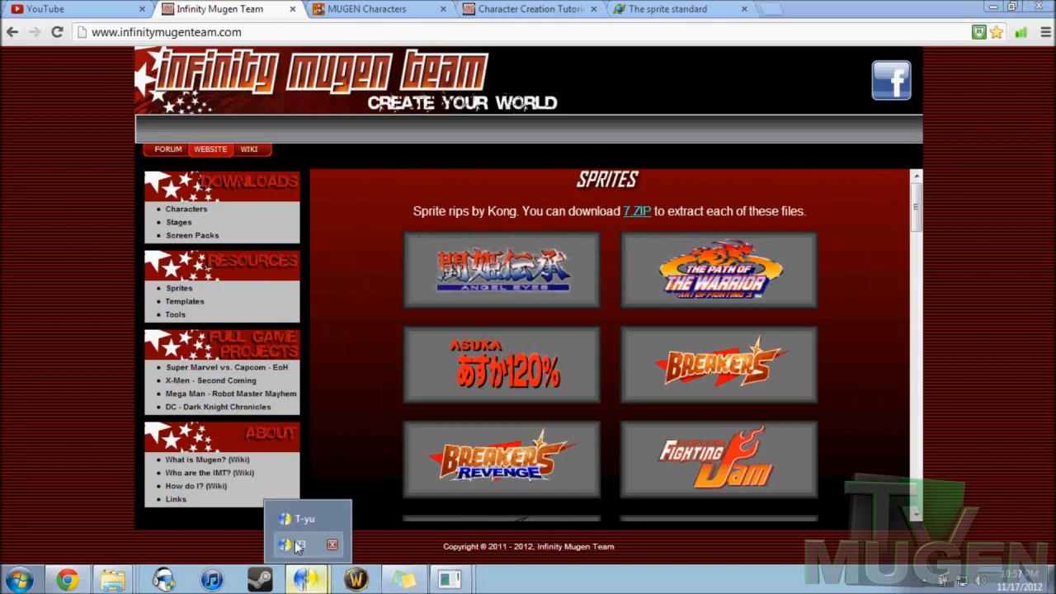
pyautogui.click(297, 546)
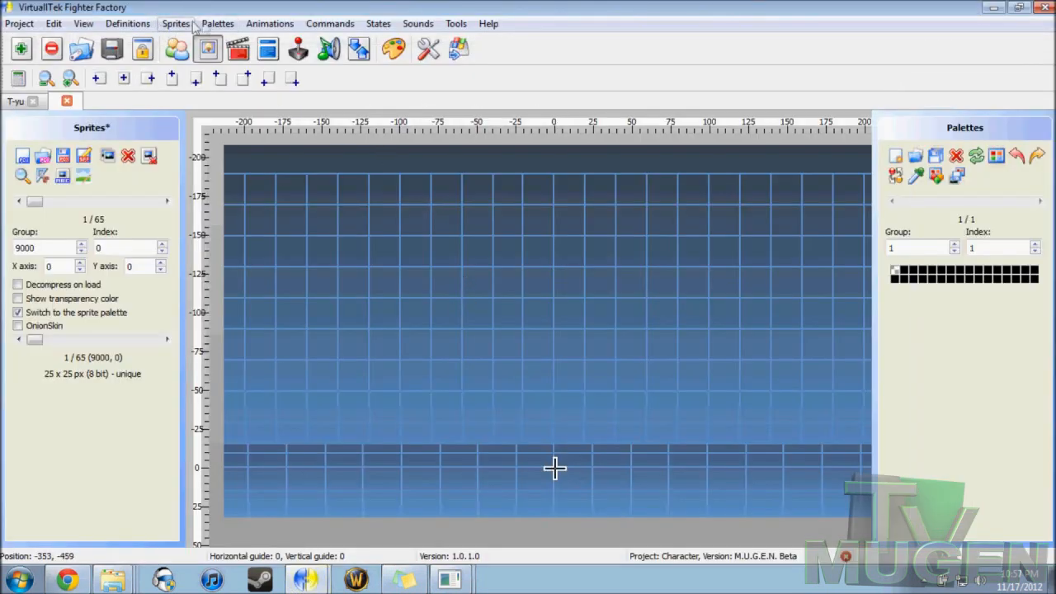
pyautogui.click(395, 50)
pyautogui.moveTo(359, 76); pyautogui.dragTo(364, 75)
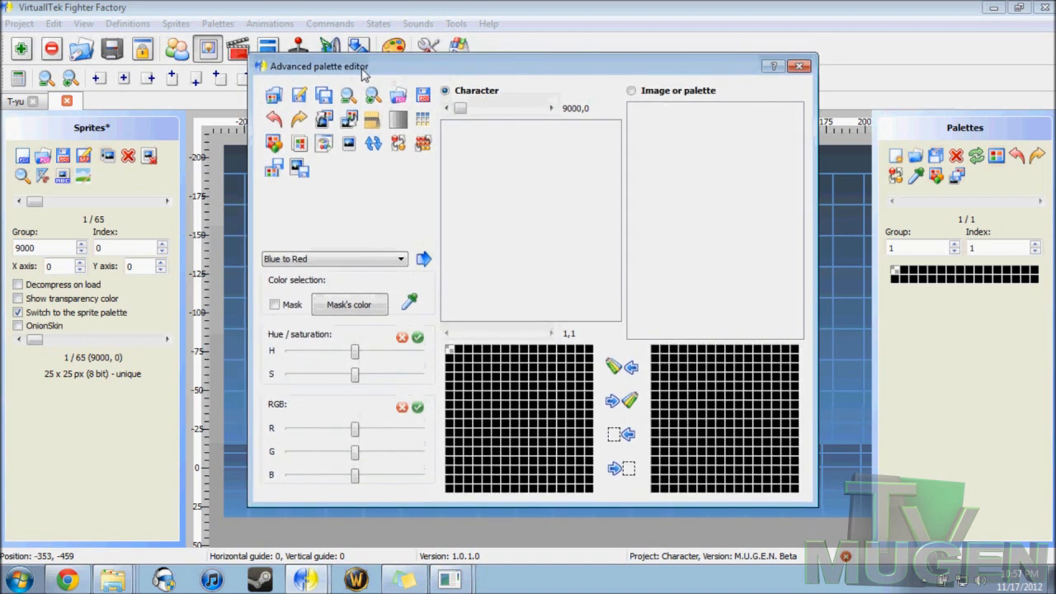
# Step: Load the image 1248.png from the TakumaStart folder in Character Creation as the palette editor's character image
pyautogui.click(397, 96)
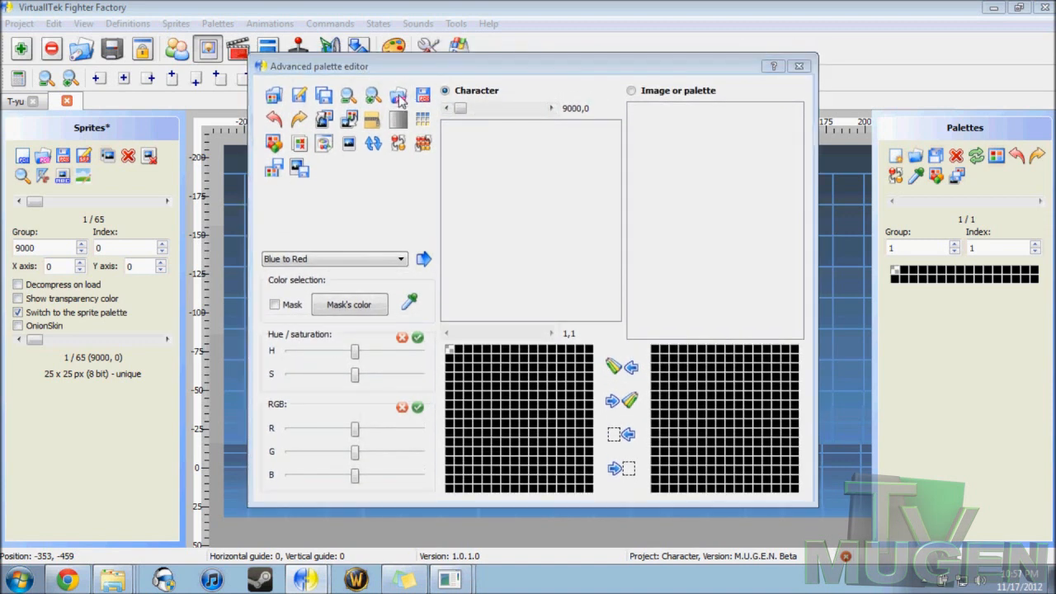
pyautogui.click(483, 116)
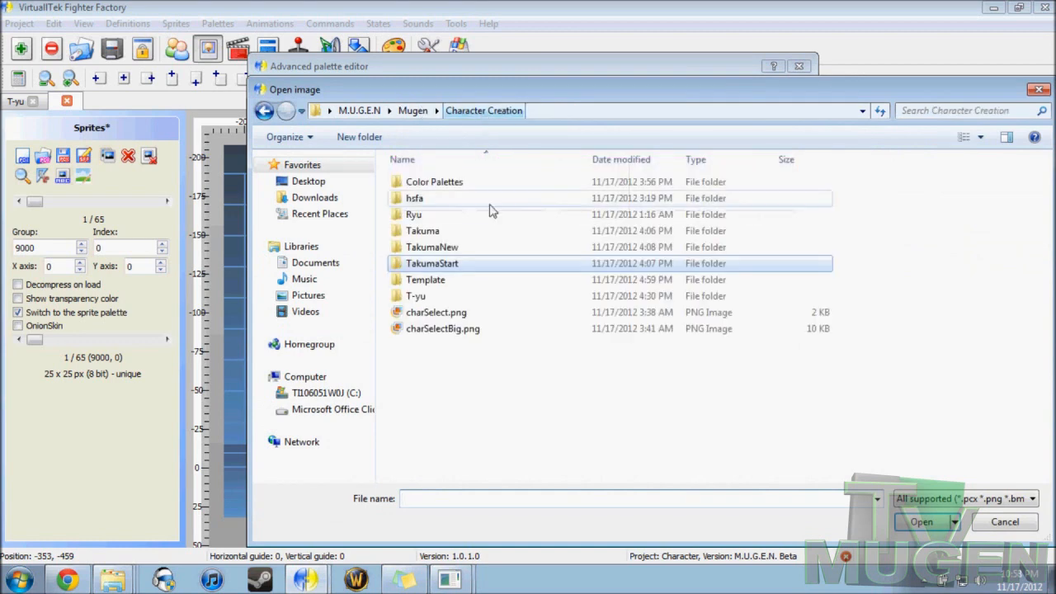
pyautogui.doubleClick(429, 267)
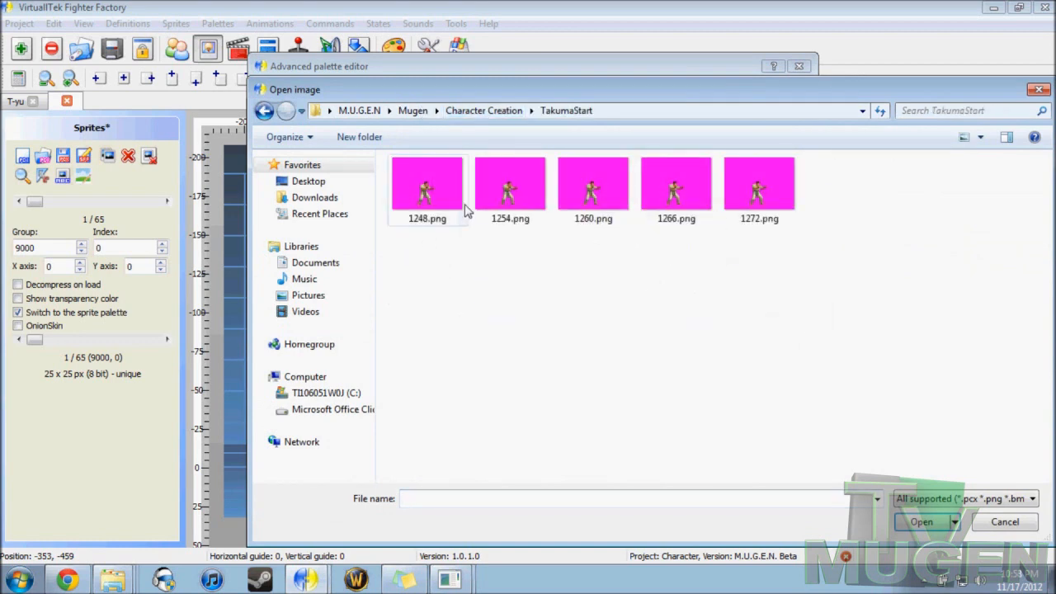
pyautogui.click(424, 196)
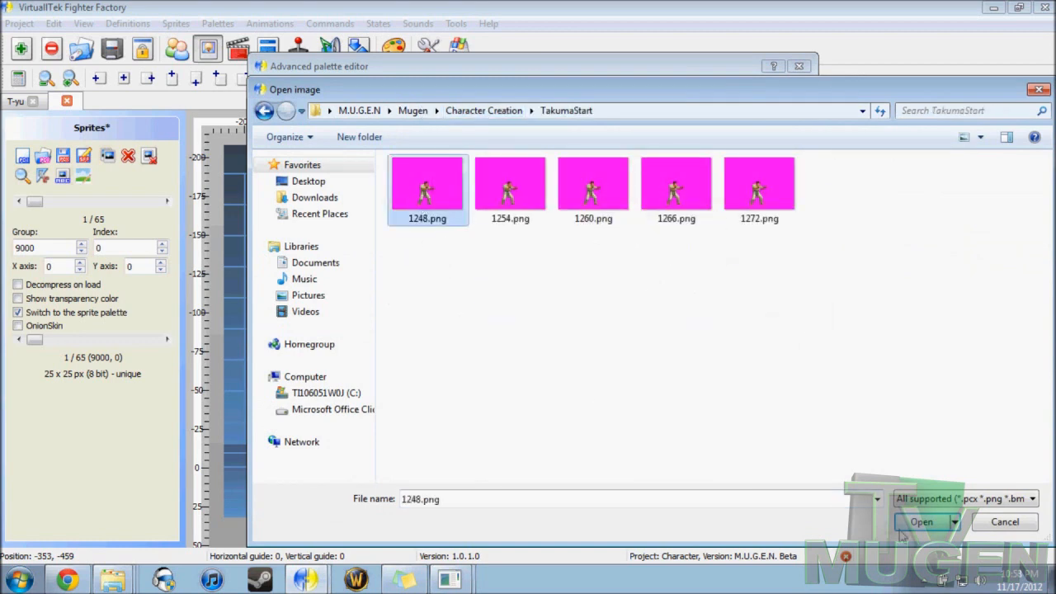
pyautogui.click(904, 528)
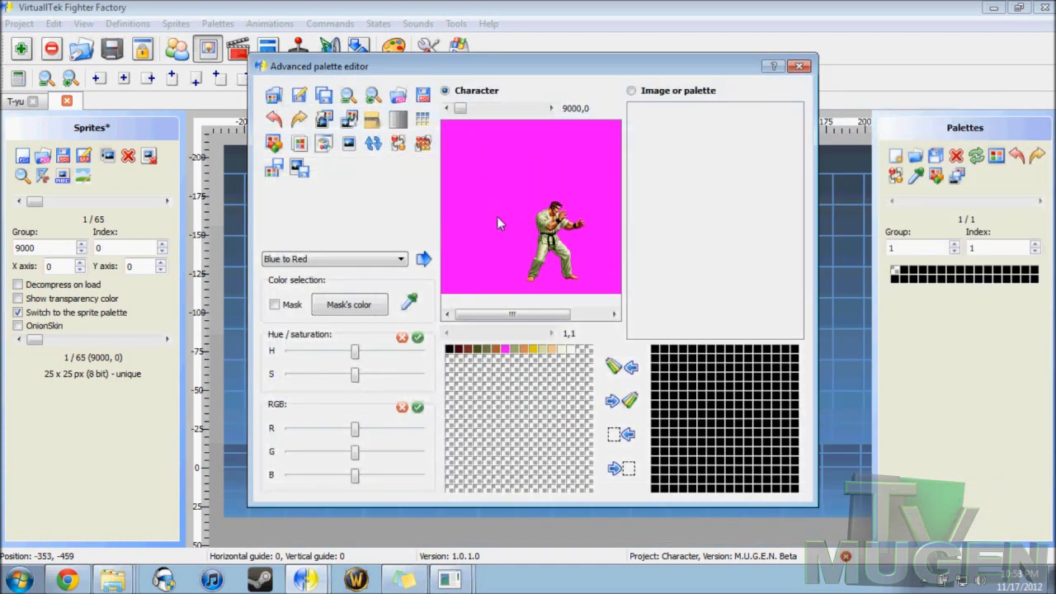
# Step: Change the first palette color from black to the saved magenta custom color (red 248, green 0, blue 248)
pyautogui.moveTo(513, 317)
pyautogui.mouseDown()
pyautogui.moveTo(551, 319)
pyautogui.moveTo(504, 315)
pyautogui.moveTo(569, 315)
pyautogui.moveTo(523, 315)
pyautogui.mouseUp()
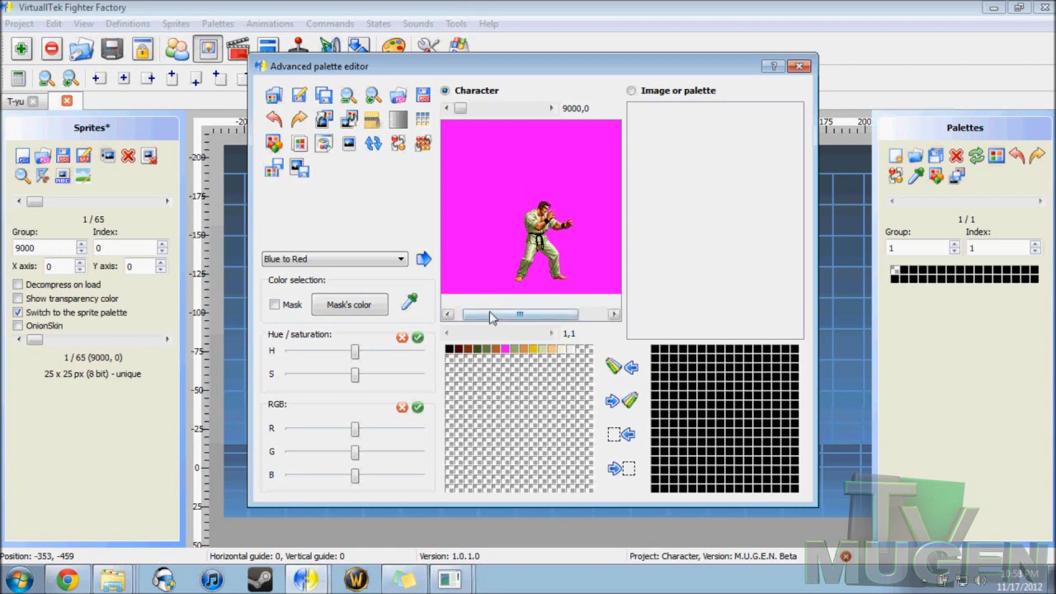
pyautogui.moveTo(489, 314); pyautogui.dragTo(480, 314)
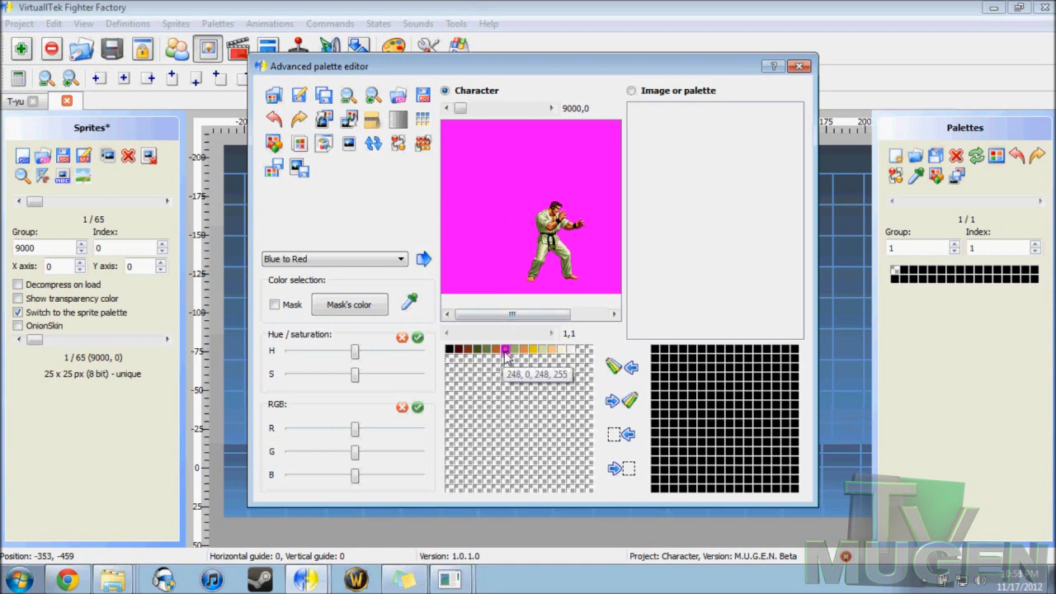
pyautogui.click(449, 349)
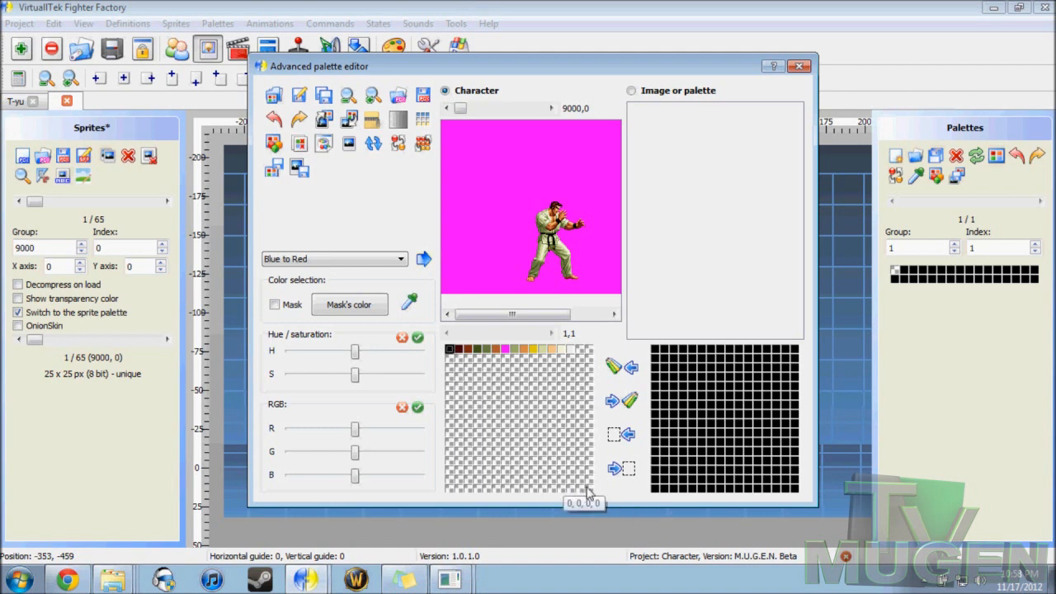
pyautogui.doubleClick(450, 352)
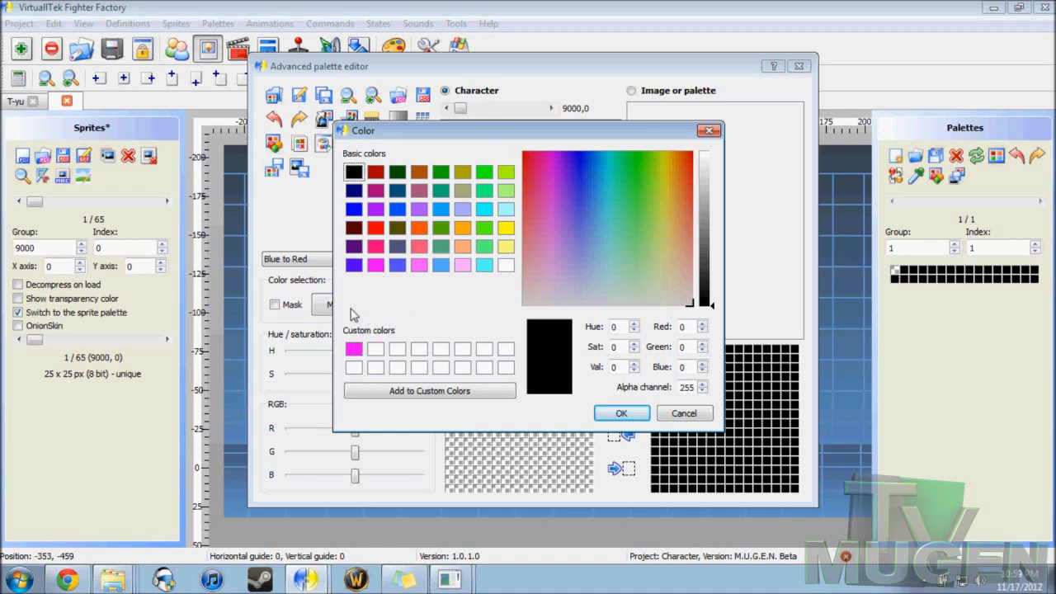
pyautogui.click(353, 349)
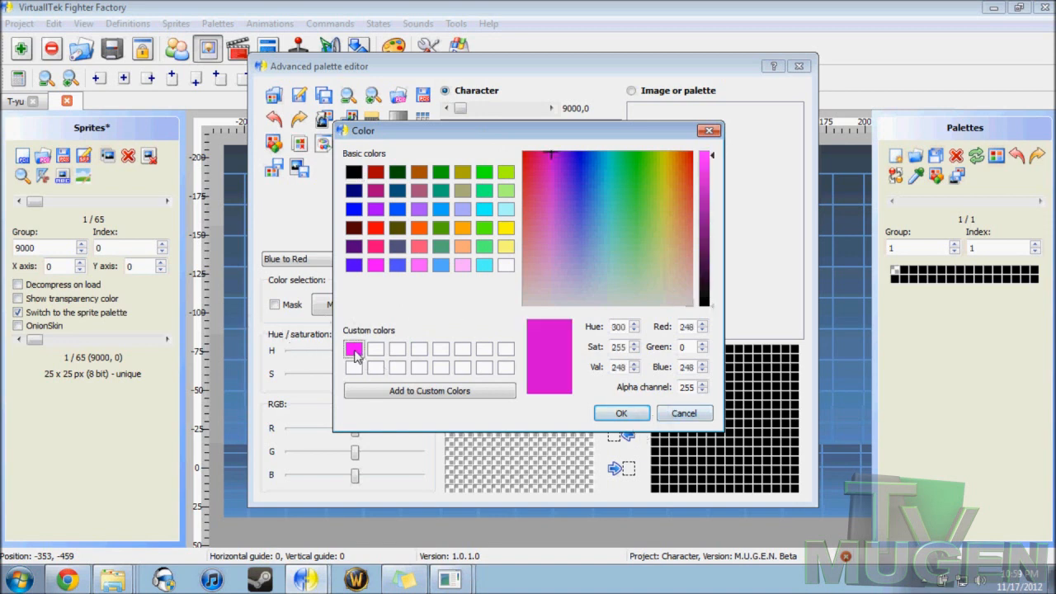
pyautogui.click(622, 413)
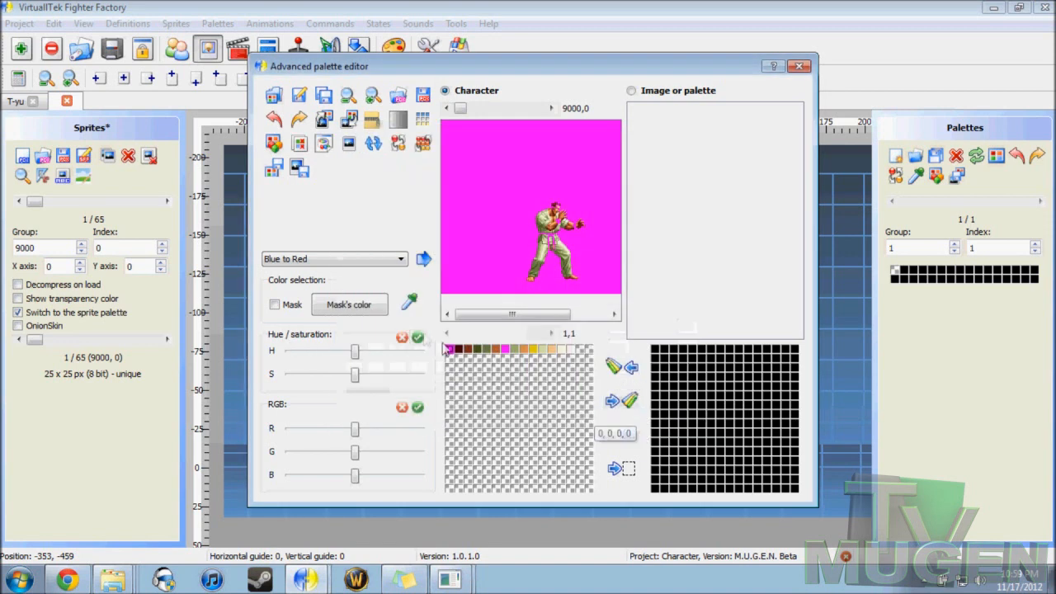
# Step: Change the original magenta background color in the palette's seventh entry to black (0, 0, 0)
pyautogui.doubleClick(507, 351)
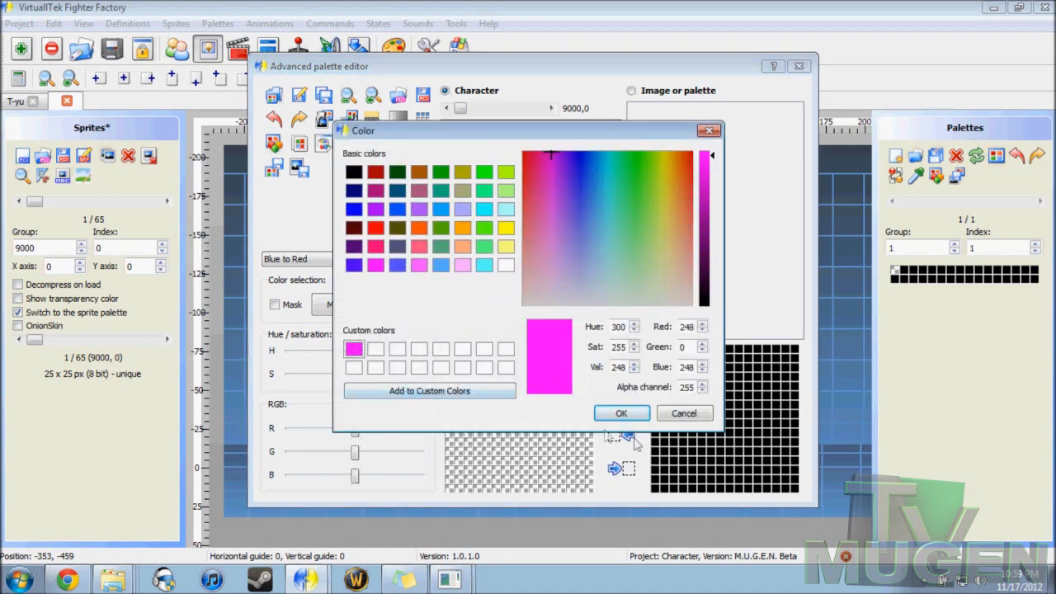
pyautogui.click(694, 419)
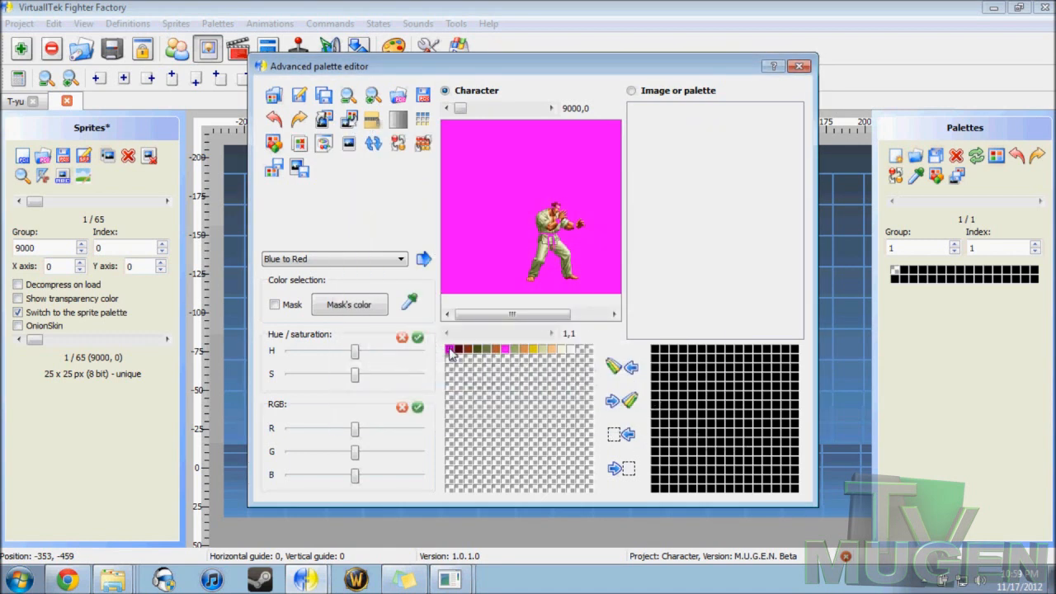
pyautogui.doubleClick(506, 351)
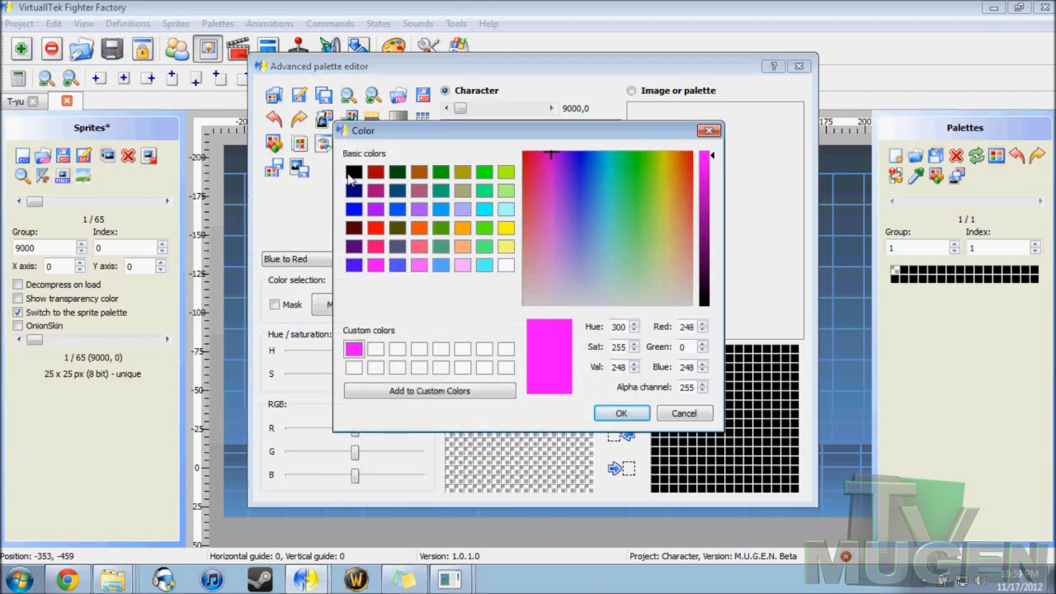
pyautogui.click(354, 172)
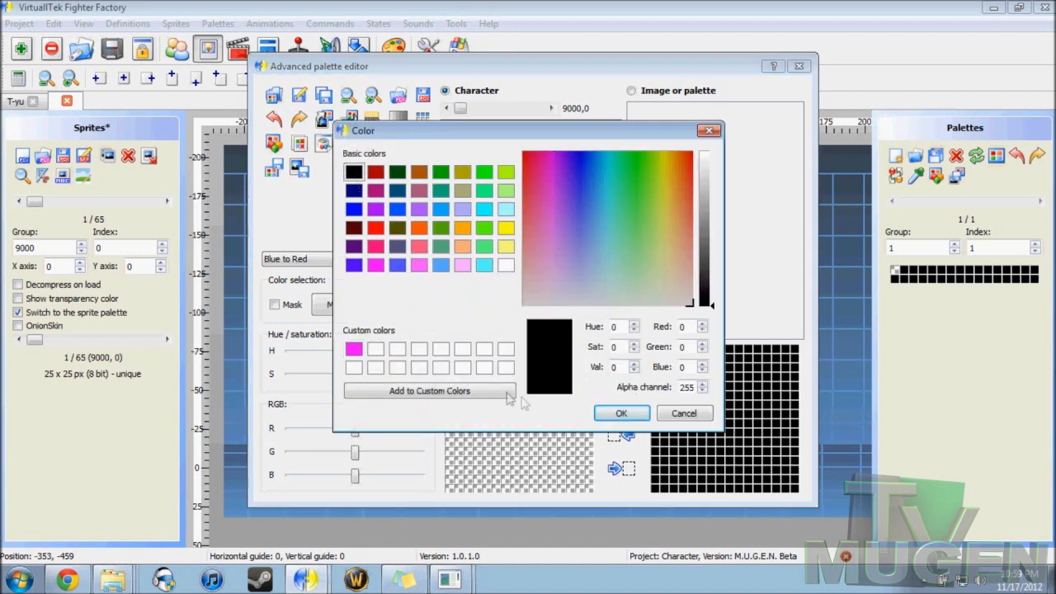
pyautogui.click(619, 415)
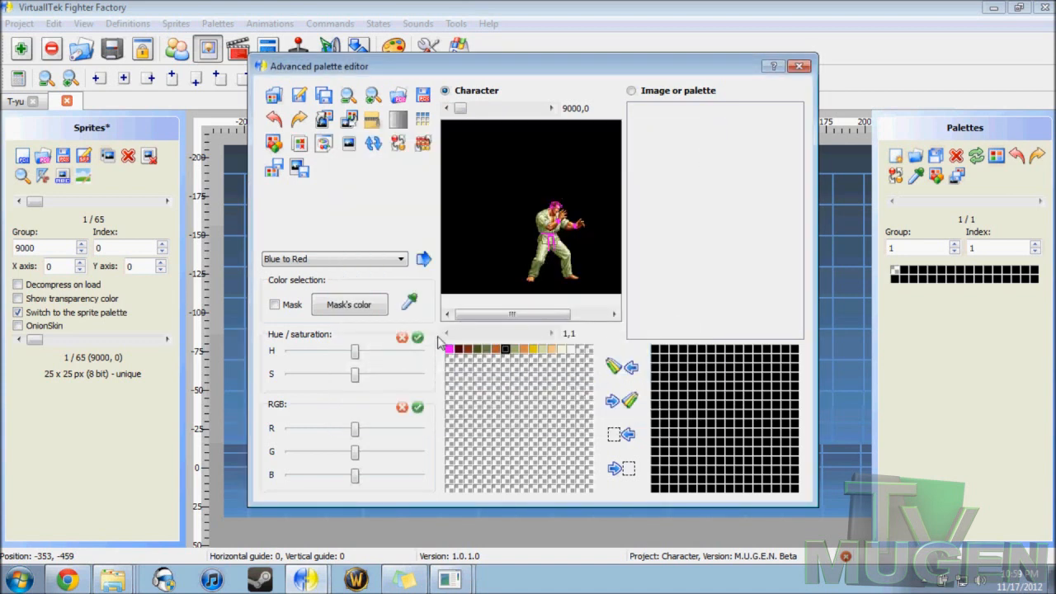
# Step: Save the edited palette as an Adobe Color Table named Takuma
pyautogui.moveTo(486, 312); pyautogui.dragTo(466, 299)
pyautogui.click(300, 95)
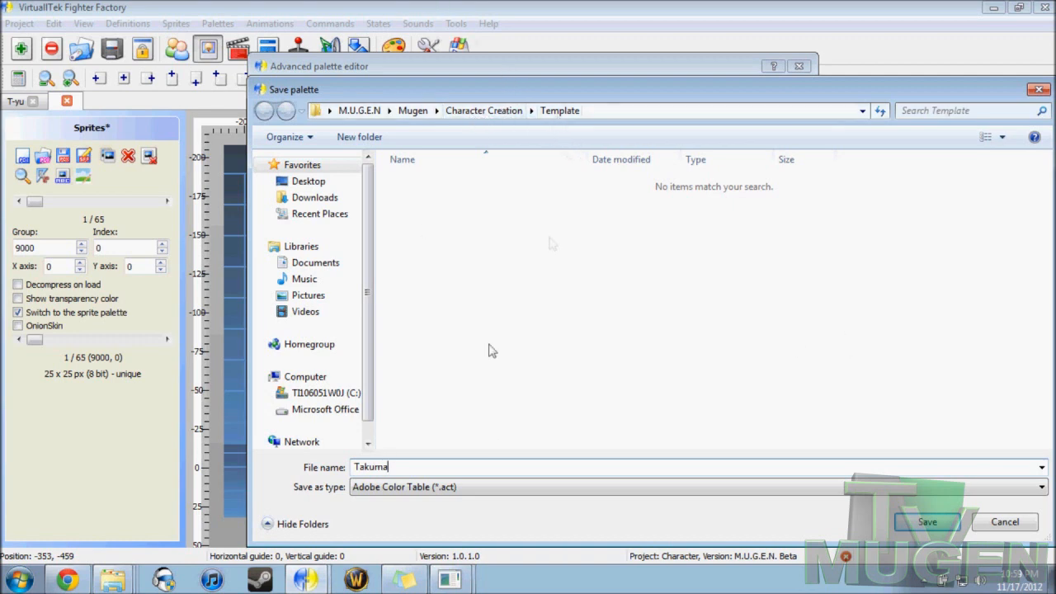
pyautogui.click(953, 526)
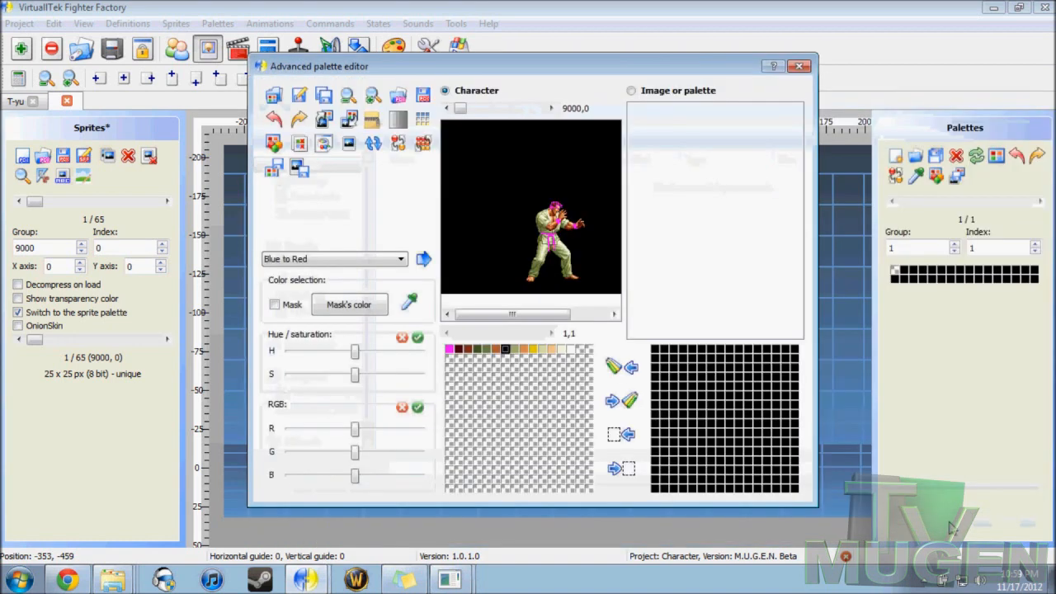
# Step: Insert the current palette in all five TakumaStart images, 1248.png through 1272.png, and close the palette editor
pyautogui.click(344, 121)
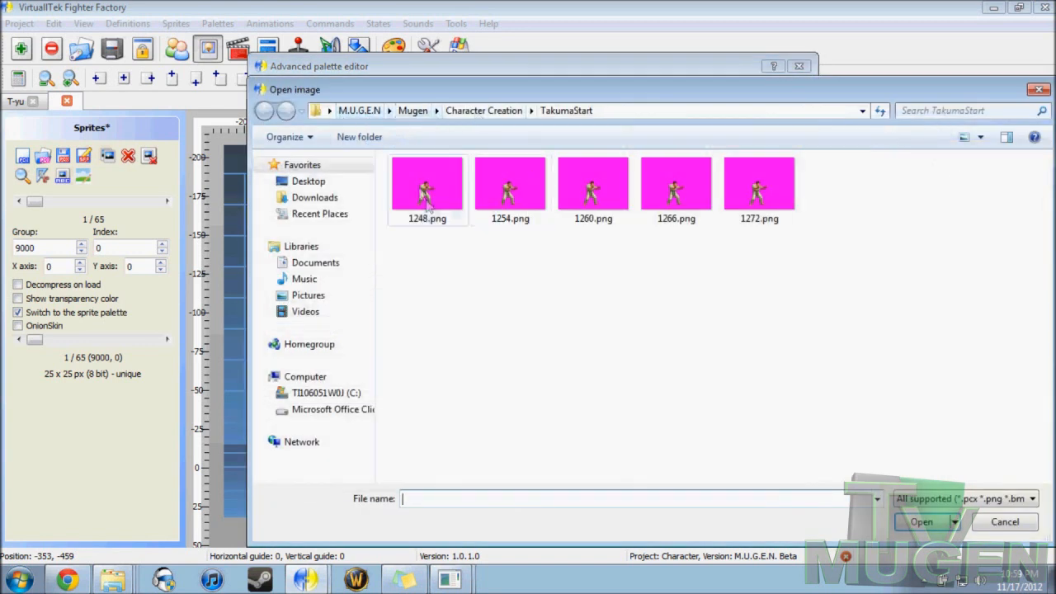
pyautogui.click(422, 192)
pyautogui.keyDown('shift'); pyautogui.click(757, 191); pyautogui.keyUp('shift')
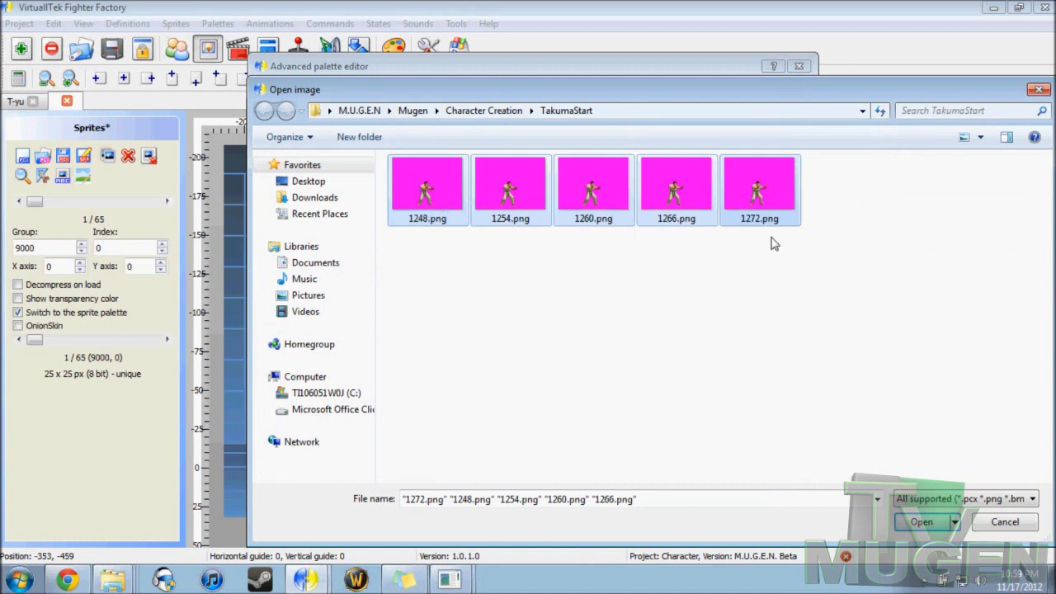
pyautogui.click(907, 528)
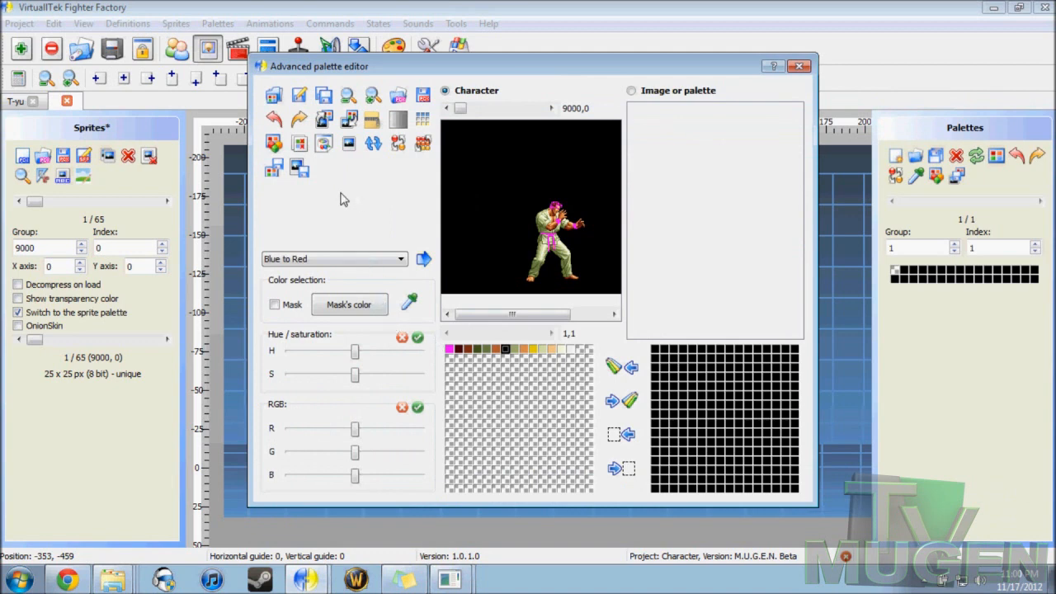
pyautogui.click(797, 67)
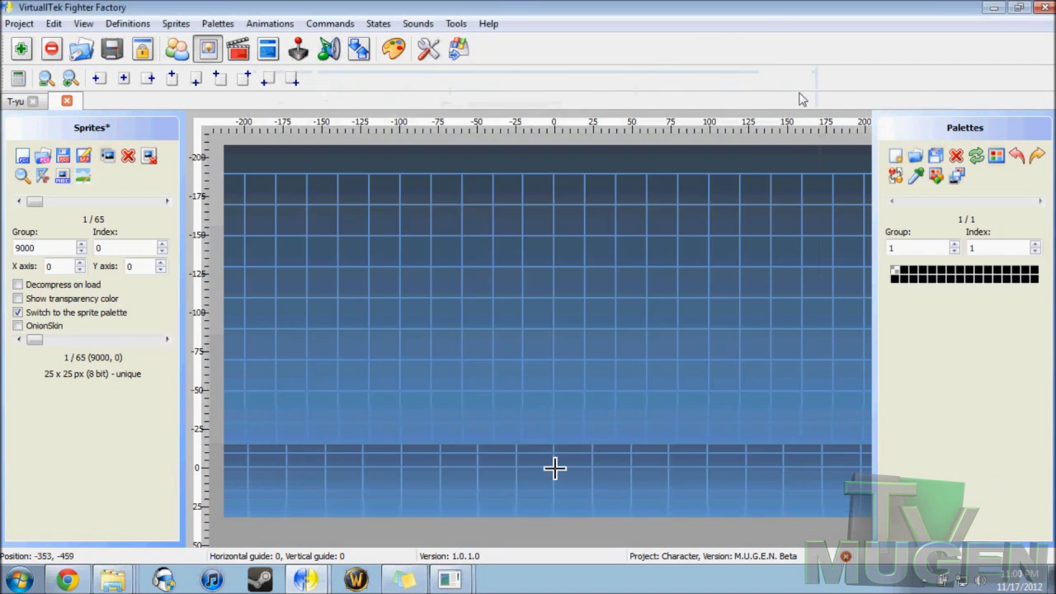
# Step: Add the Takuma.act palette file from the Template folder to the character's palettes
pyautogui.click(898, 168)
pyautogui.click(553, 307)
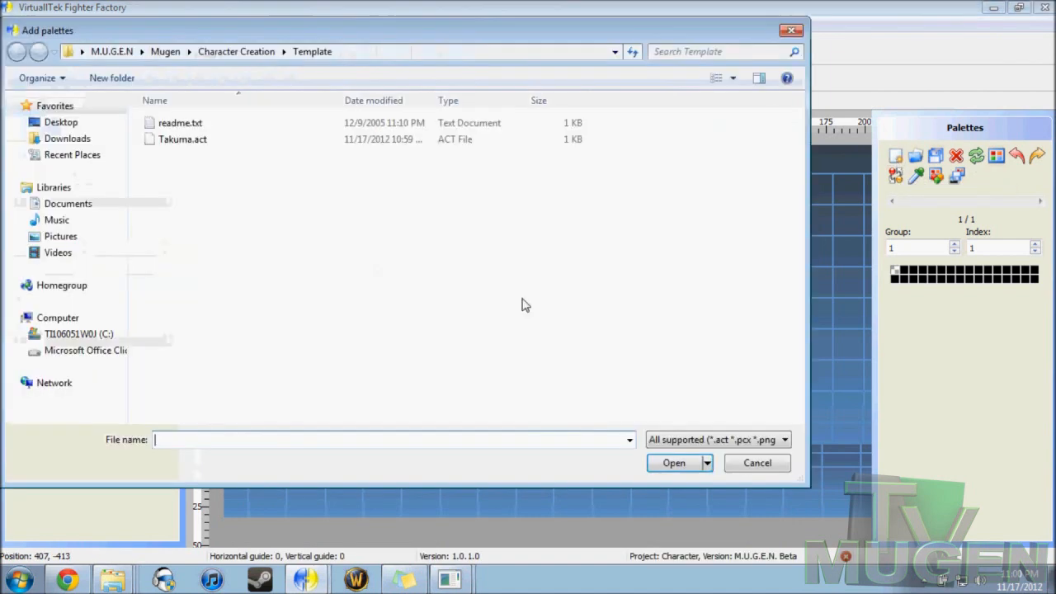
pyautogui.click(186, 142)
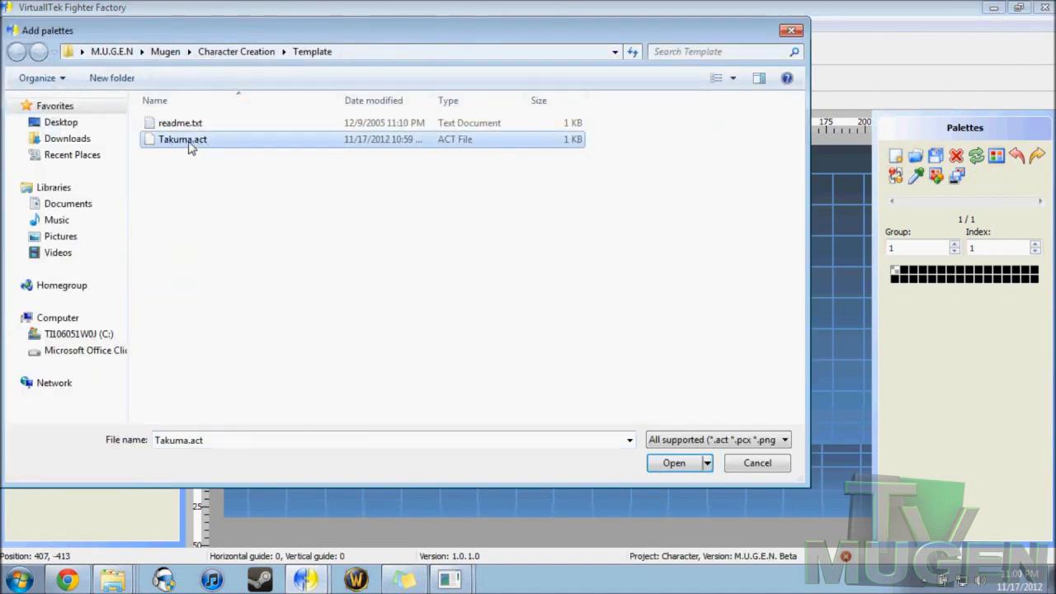
pyautogui.click(675, 463)
pyautogui.click(481, 324)
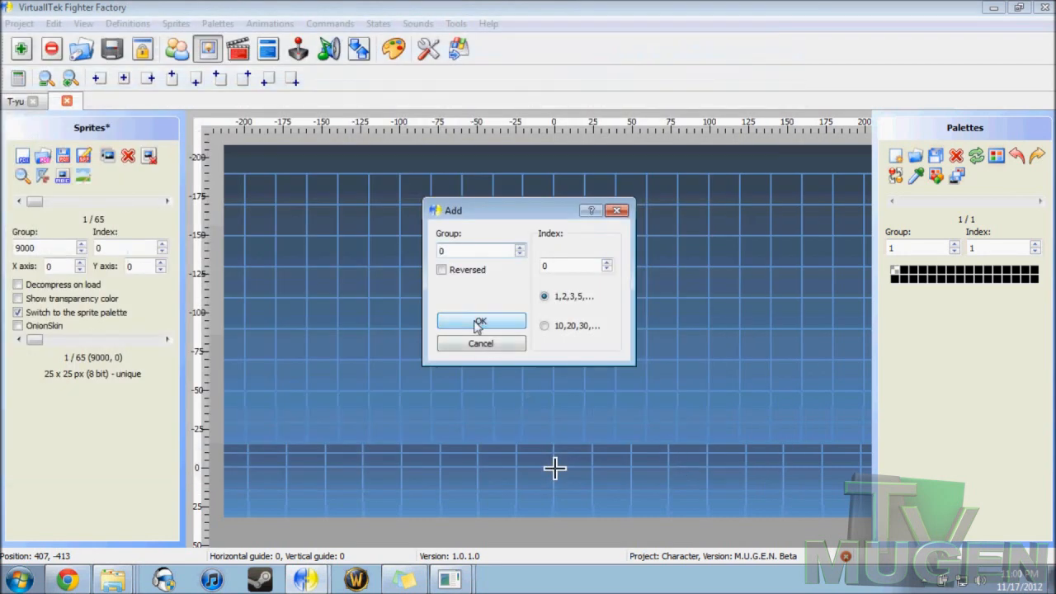
# Step: Add 1248.png from TakumaStart as sprite group 0, index 0, cropped before axis, and align its axis at X 27, Y 103
pyautogui.click(22, 161)
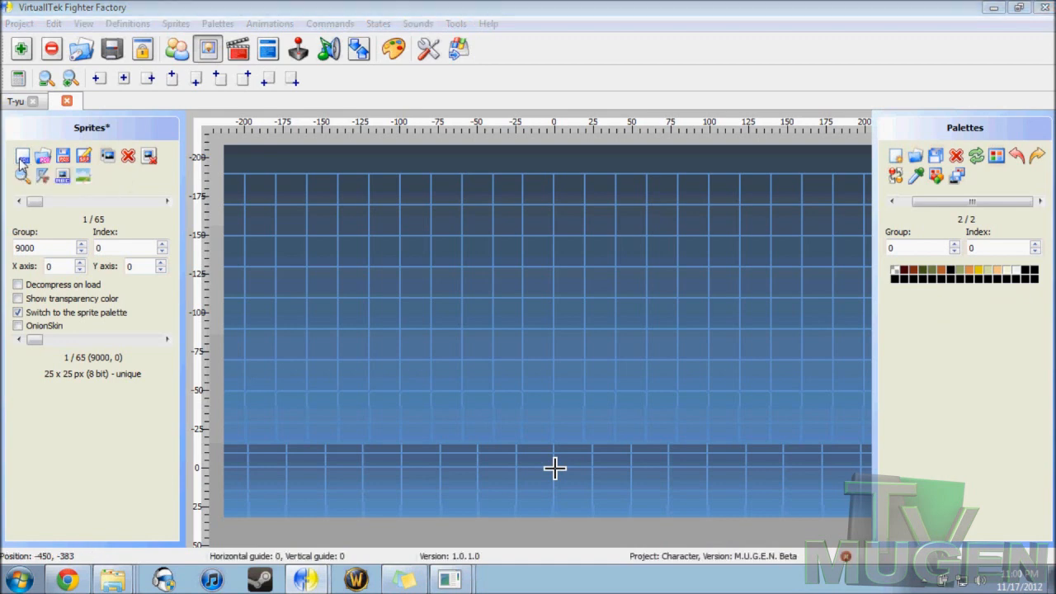
pyautogui.click(155, 137)
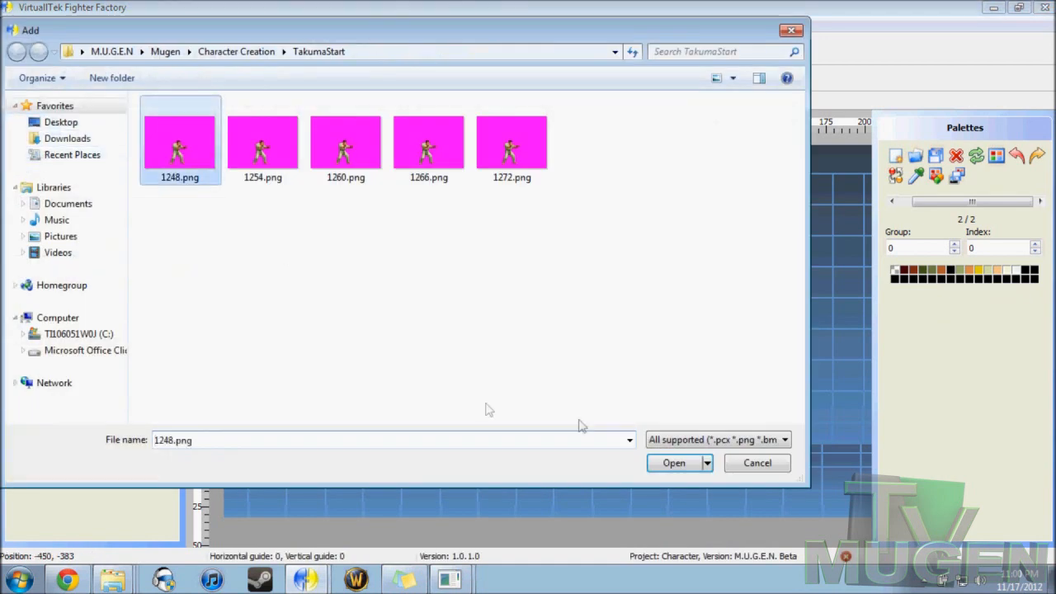
pyautogui.click(664, 463)
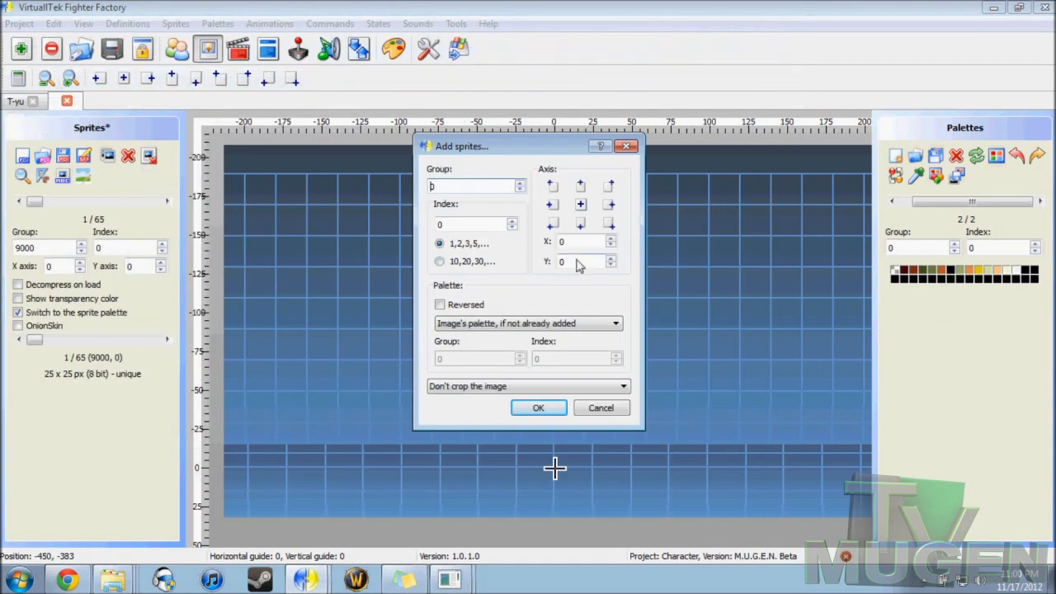
pyautogui.click(437, 188)
pyautogui.click(480, 386)
pyautogui.click(487, 410)
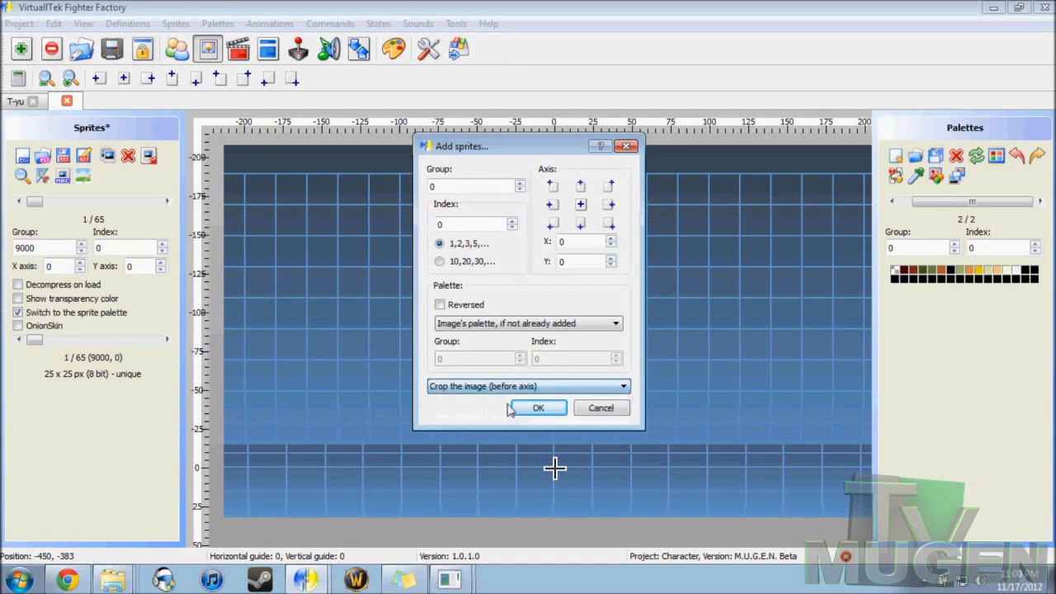
pyautogui.click(538, 407)
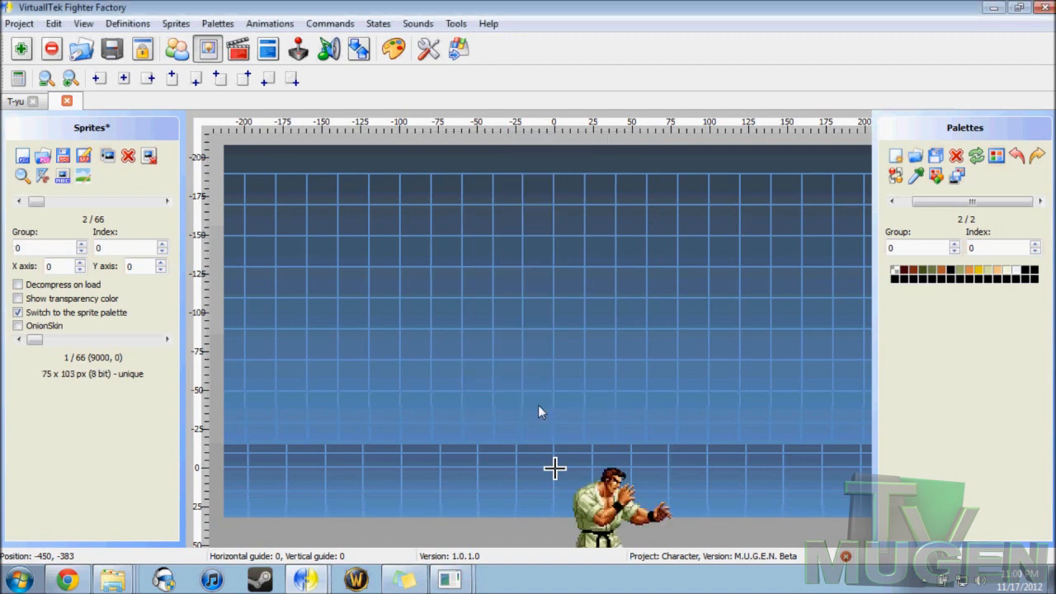
pyautogui.moveTo(575, 353)
pyautogui.mouseDown()
pyautogui.moveTo(548, 332)
pyautogui.moveTo(578, 351)
pyautogui.mouseUp()
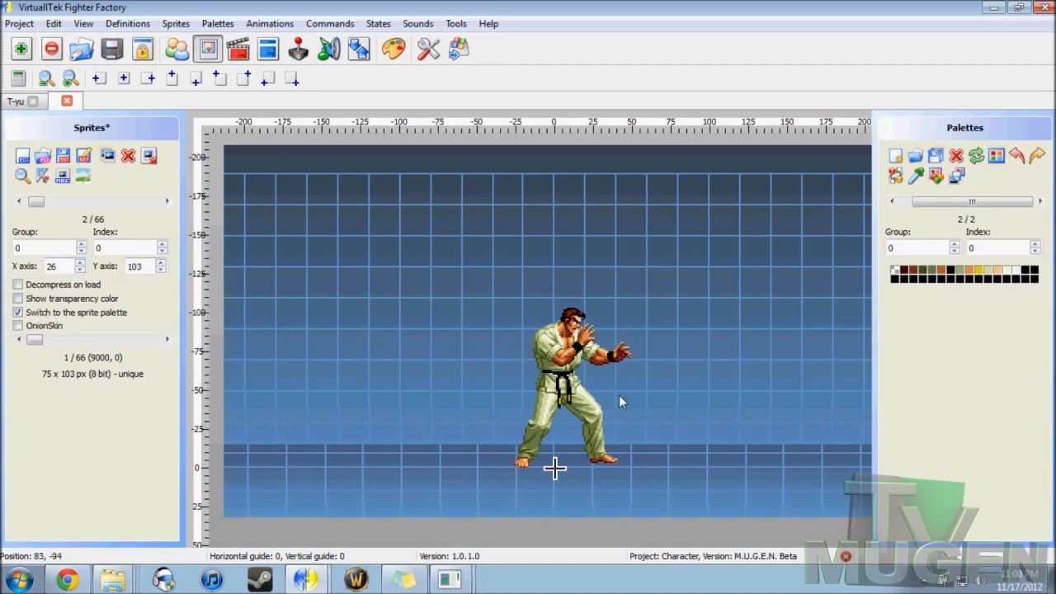
pyautogui.moveTo(573, 388); pyautogui.dragTo(571, 388)
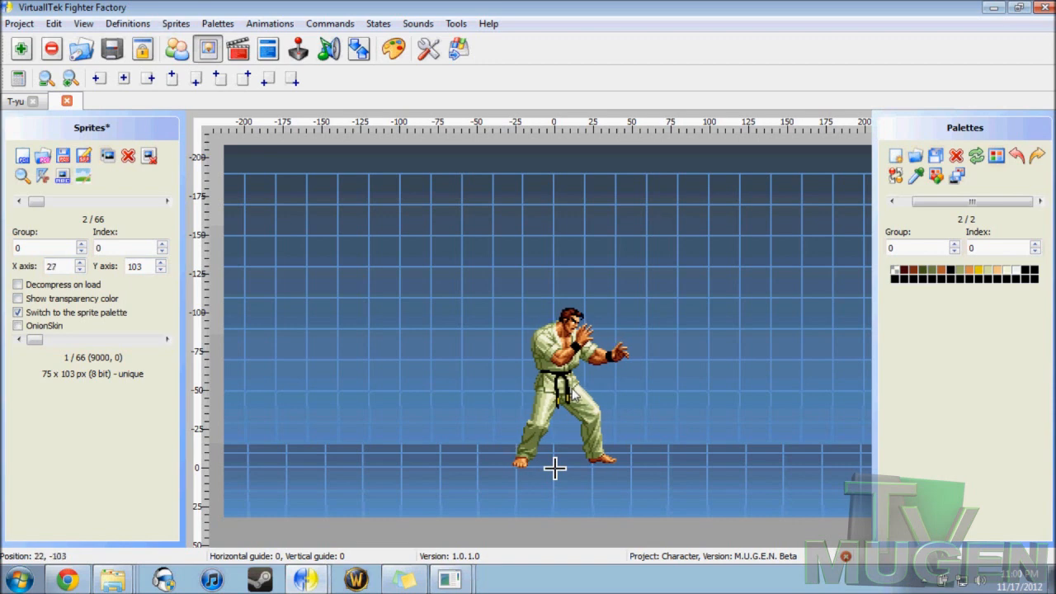
# Step: Examine the axis alignment of T-yu's standing sprites as a reference, and return to the Takuma character
pyautogui.click(9, 102)
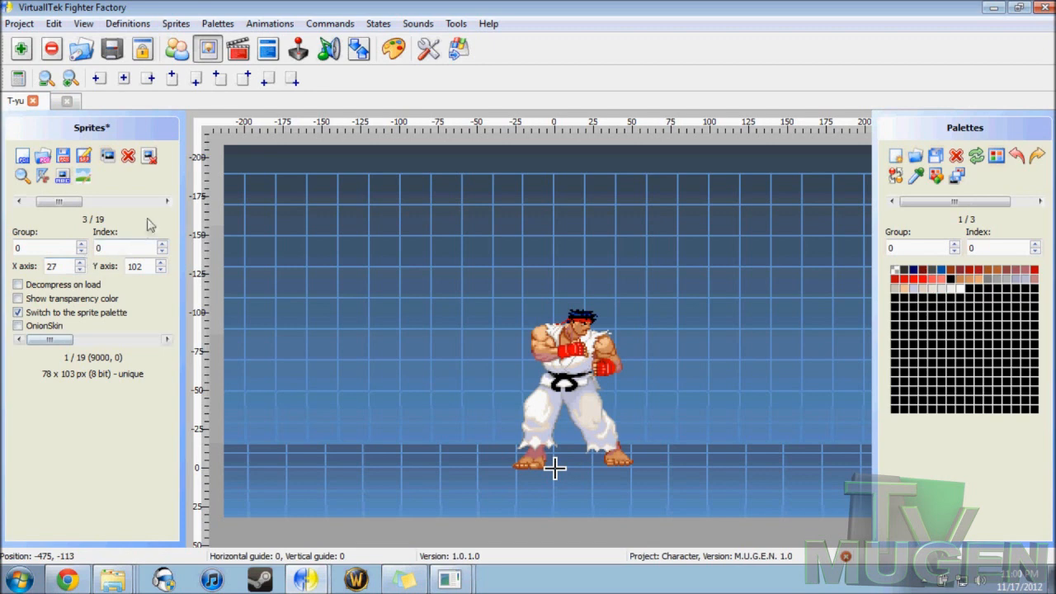
pyautogui.click(167, 202)
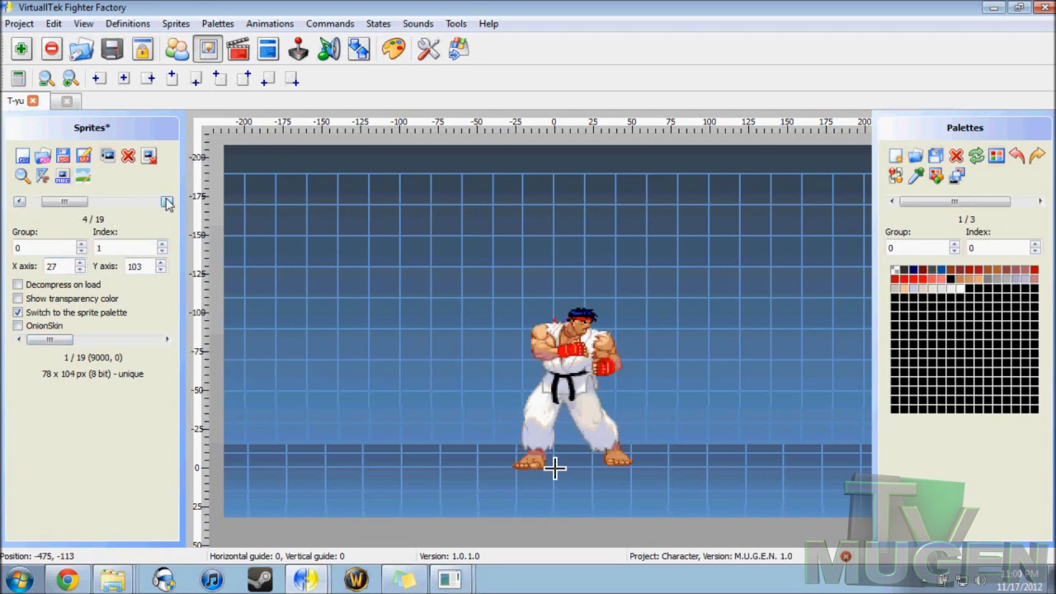
pyautogui.click(167, 202)
pyautogui.click(167, 201)
pyautogui.click(166, 201)
pyautogui.click(167, 201)
pyautogui.click(167, 201)
pyautogui.click(166, 201)
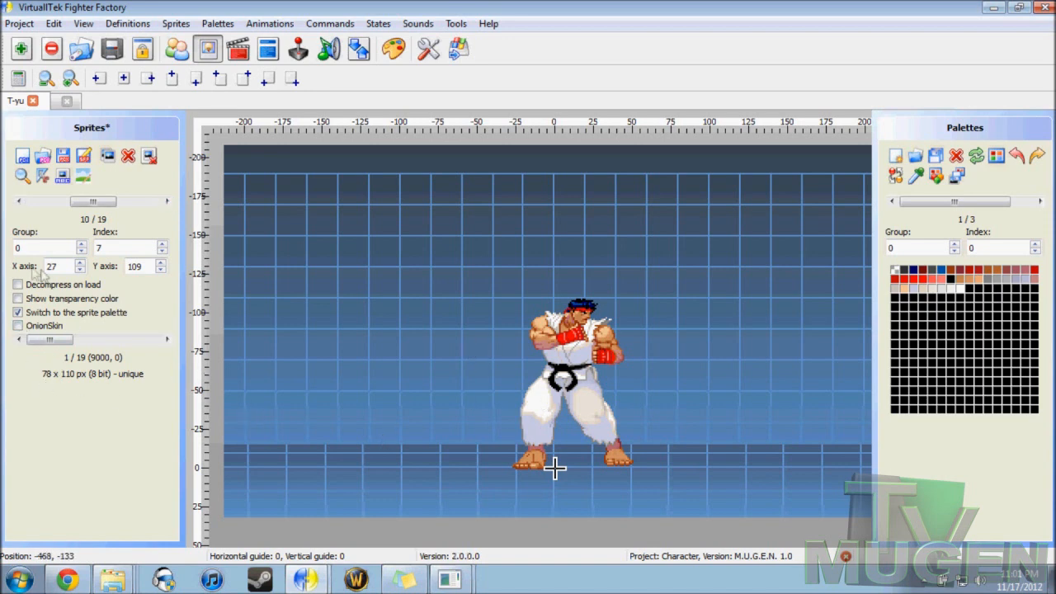
pyautogui.click(166, 204)
pyautogui.click(167, 204)
pyautogui.click(167, 204)
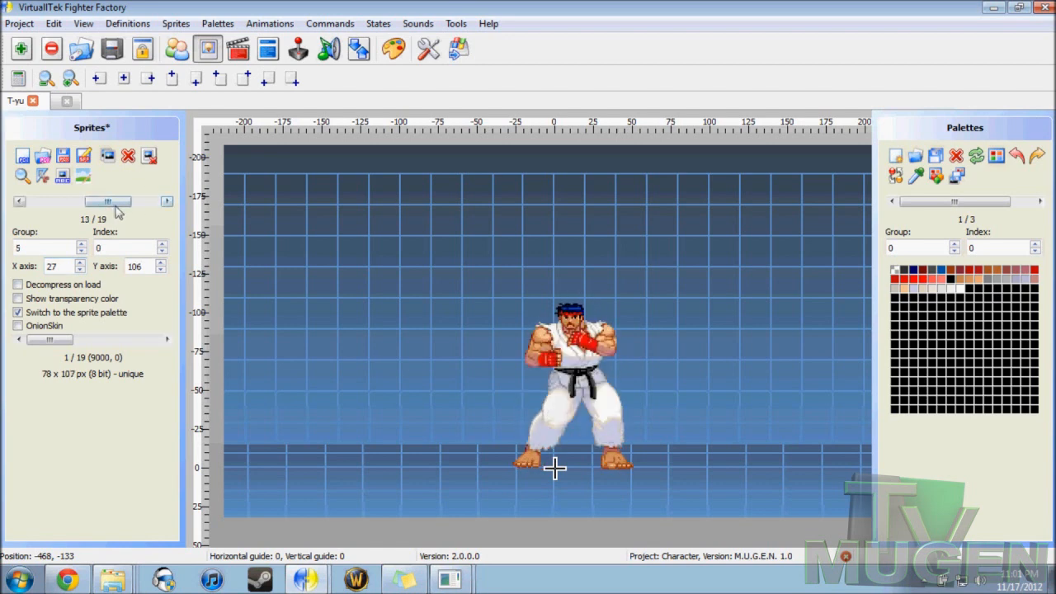
pyautogui.moveTo(107, 201); pyautogui.dragTo(58, 202)
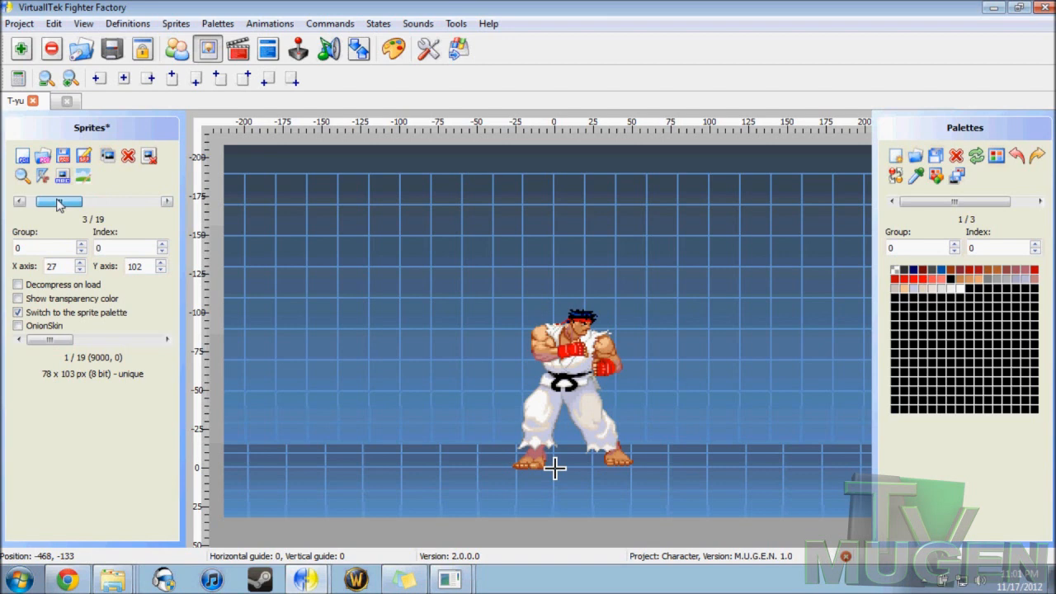
pyautogui.click(61, 101)
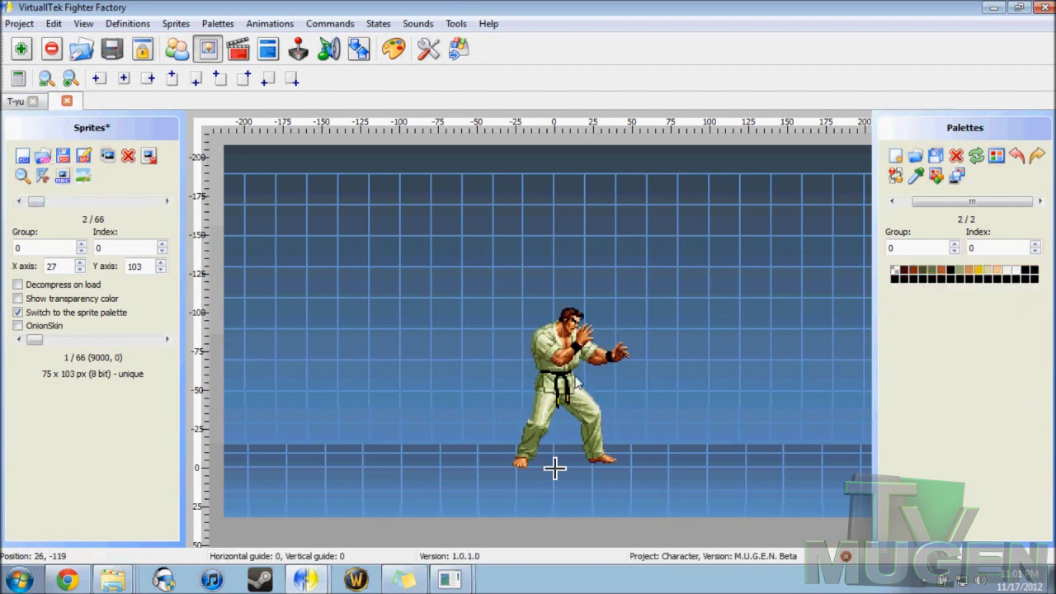
# Step: Reposition Takuma's standing sprite over the ground axis at X 24, Y 103
pyautogui.moveTo(568, 361); pyautogui.dragTo(566, 356)
pyautogui.scroll(2, 565, 355)
pyautogui.scroll(1, 467, 347)
pyautogui.scroll(-3, 467, 338)
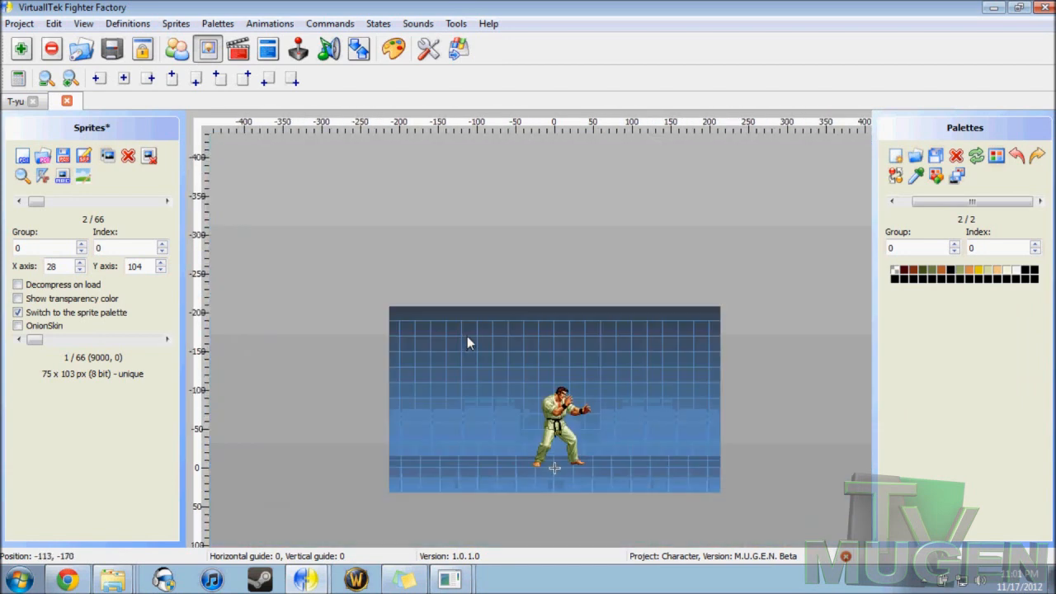
pyautogui.scroll(2, 467, 336)
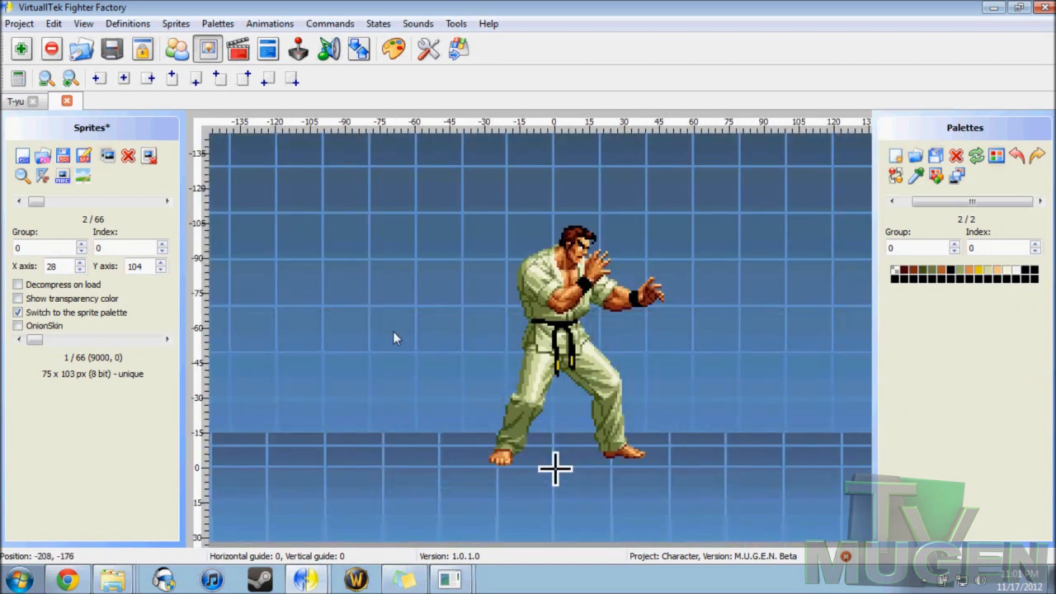
pyautogui.moveTo(545, 296); pyautogui.dragTo(556, 297)
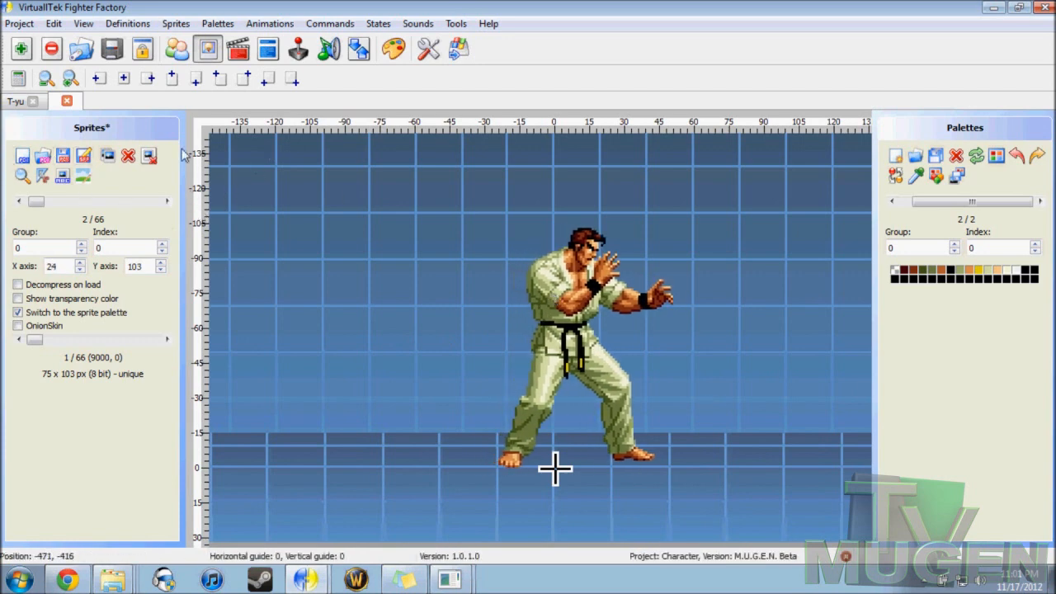
# Step: Choose the image 1284.png from the TakumaNew folder to add as a sprite
pyautogui.click(22, 157)
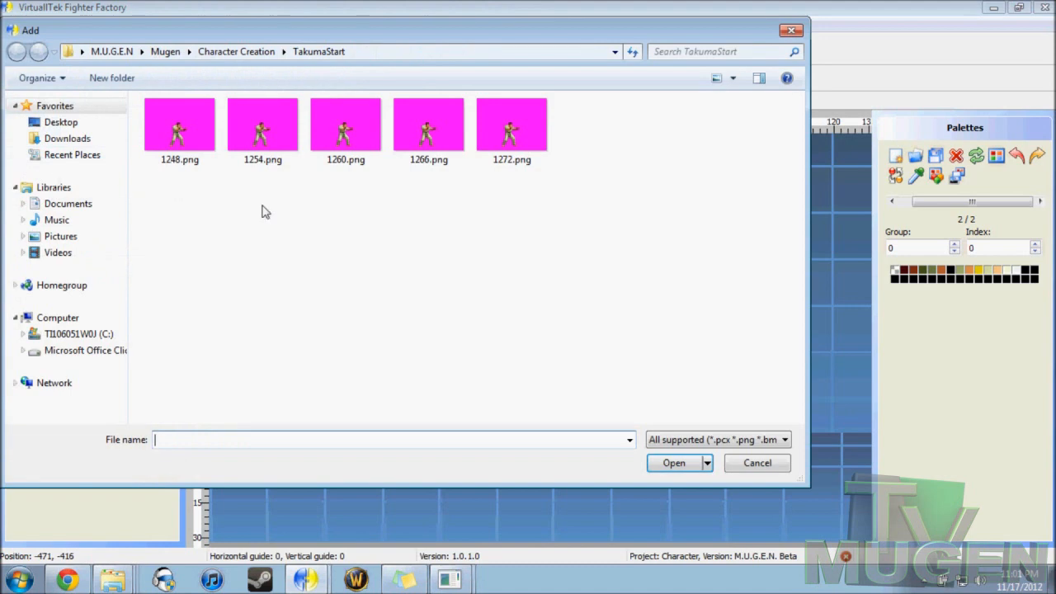
pyautogui.click(226, 53)
pyautogui.doubleClick(241, 187)
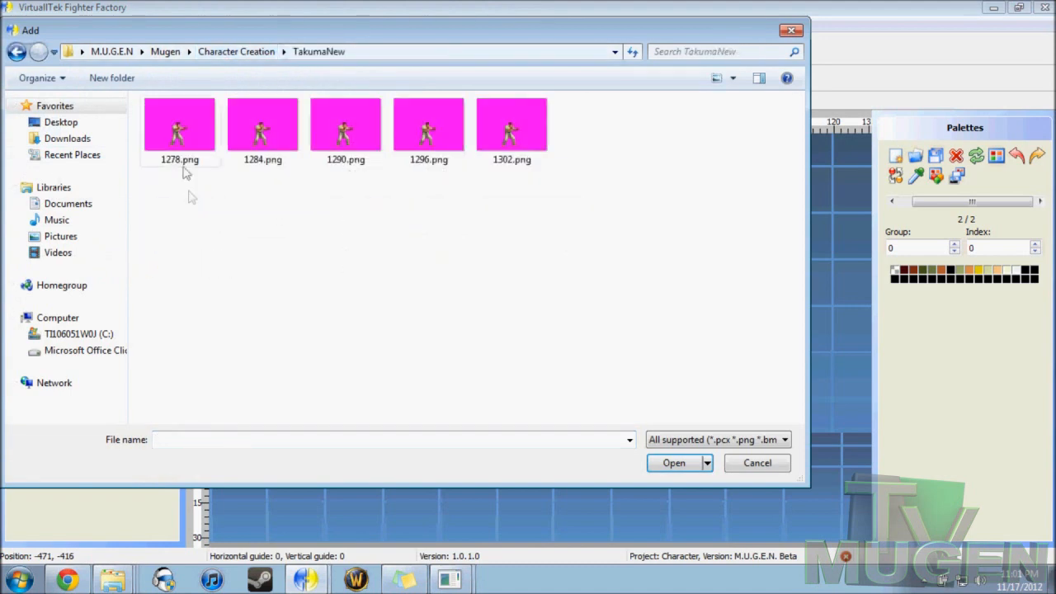
pyautogui.click(183, 148)
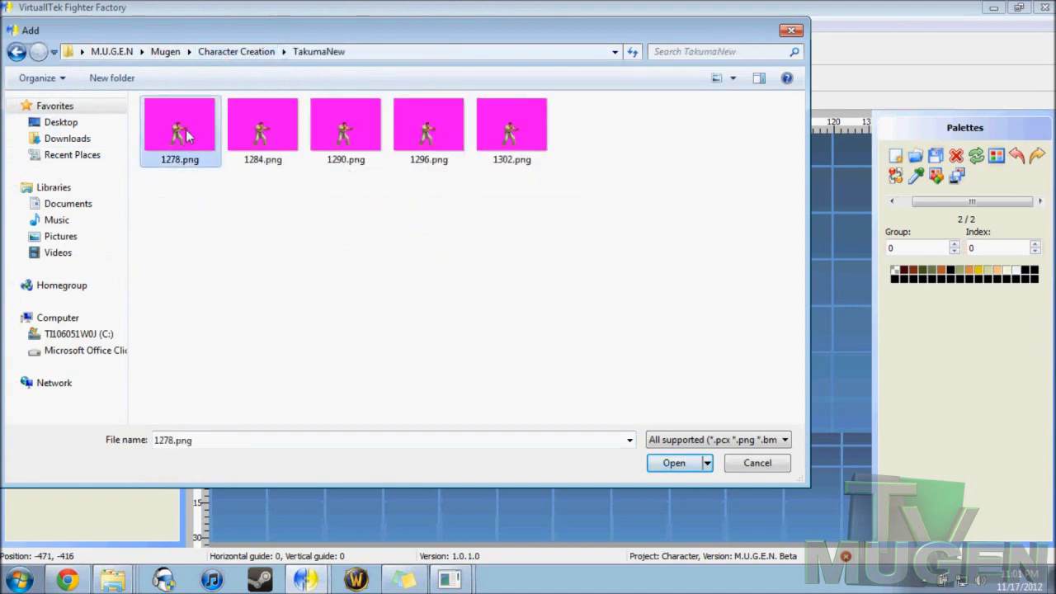
pyautogui.click(269, 139)
pyautogui.click(673, 467)
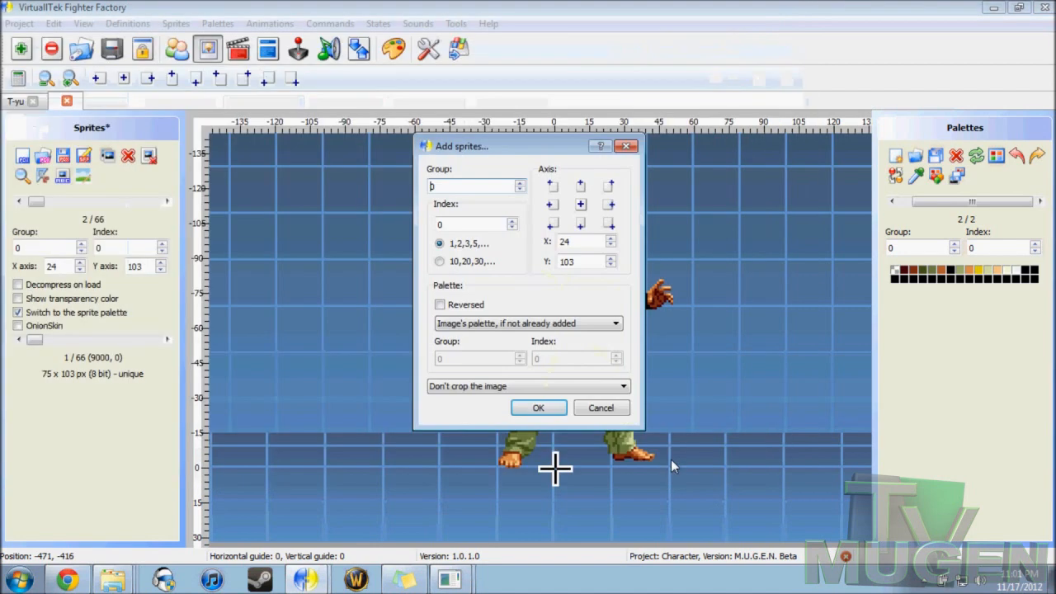
# Step: Add the chosen image as group 0, index 1, cropped before axis, and shift its axis to X 27, Y 105
pyautogui.doubleClick(467, 225)
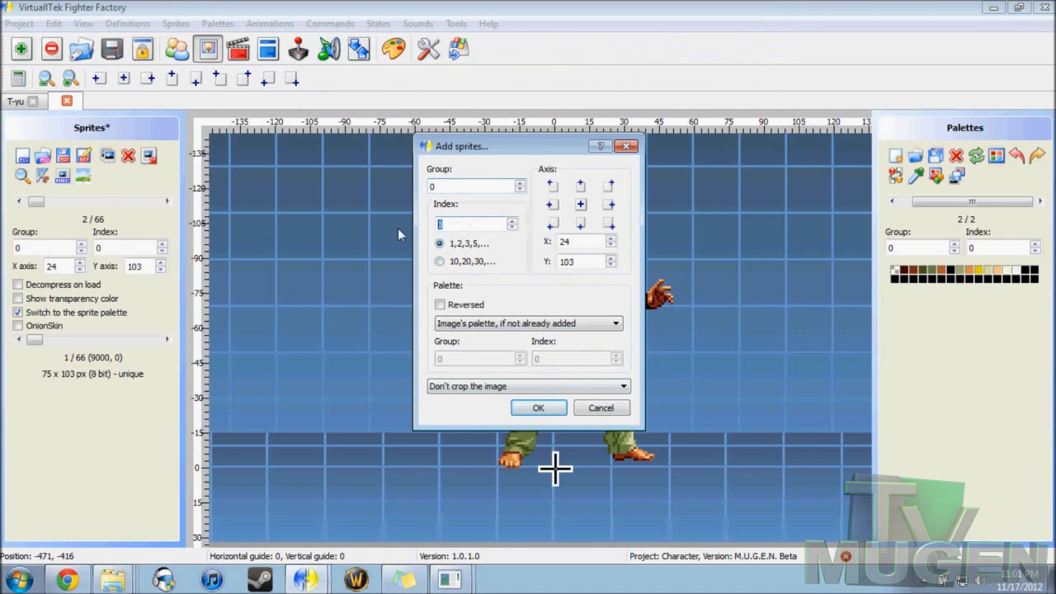
pyautogui.write('2')
pyautogui.press('BackSpace')
pyautogui.click(525, 386)
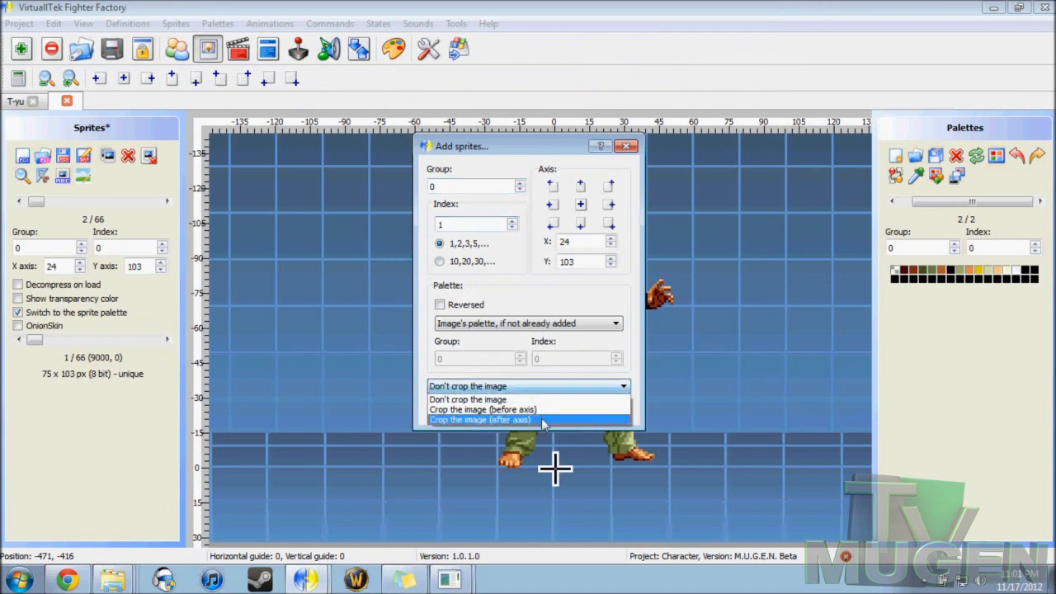
pyautogui.click(541, 413)
pyautogui.click(538, 410)
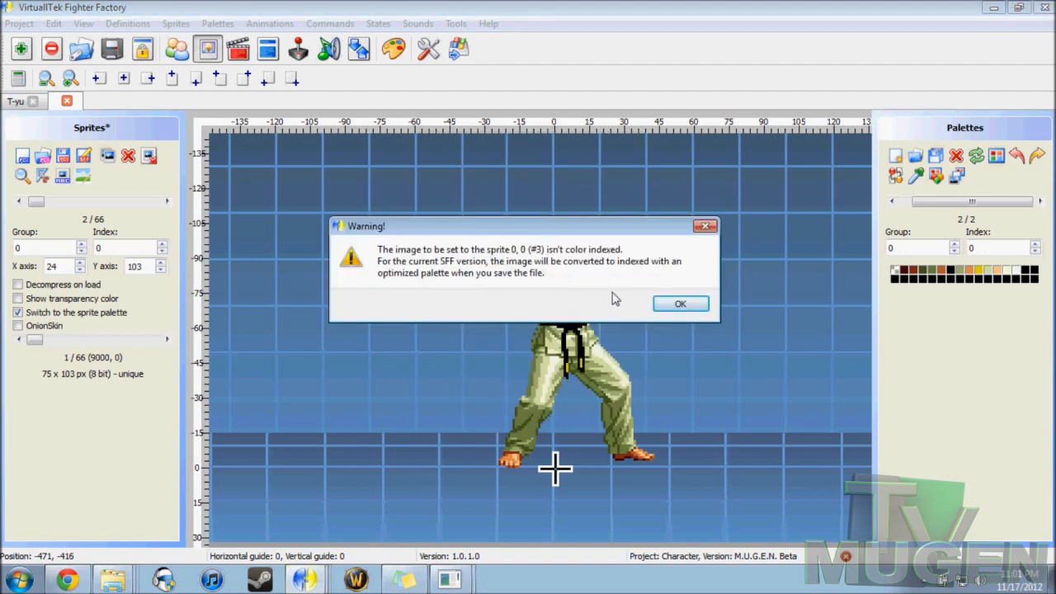
pyautogui.click(666, 305)
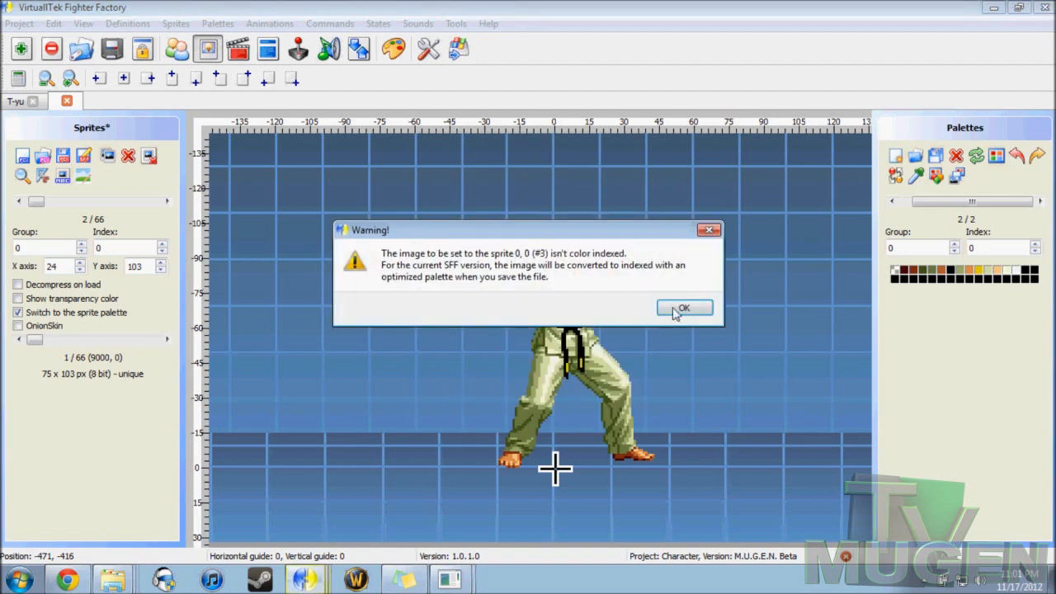
pyautogui.click(676, 310)
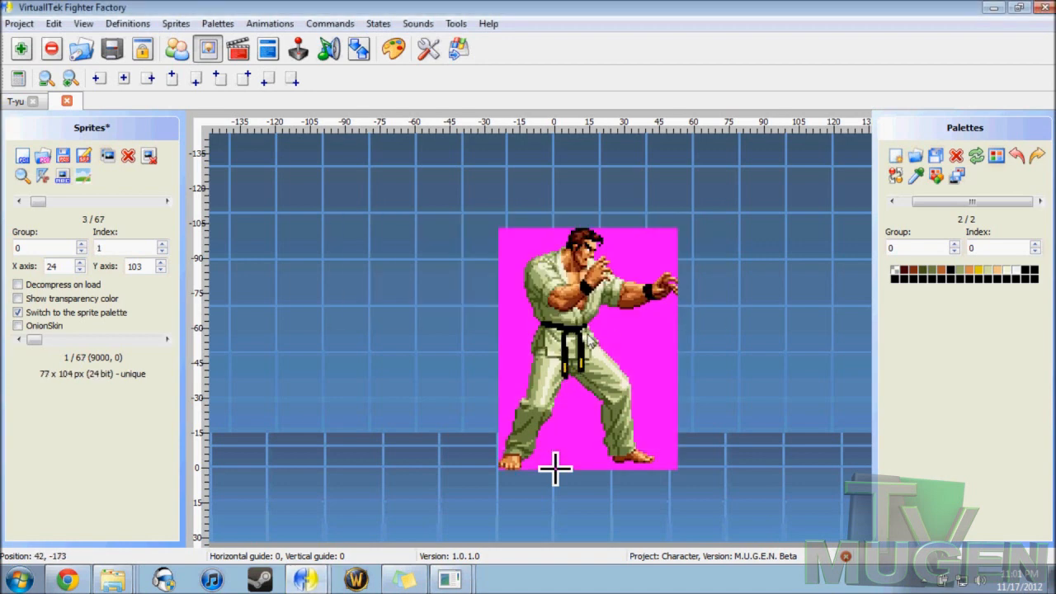
pyautogui.moveTo(589, 338)
pyautogui.mouseDown()
pyautogui.moveTo(420, 322)
pyautogui.moveTo(580, 322)
pyautogui.moveTo(604, 304)
pyautogui.moveTo(577, 330)
pyautogui.mouseUp()
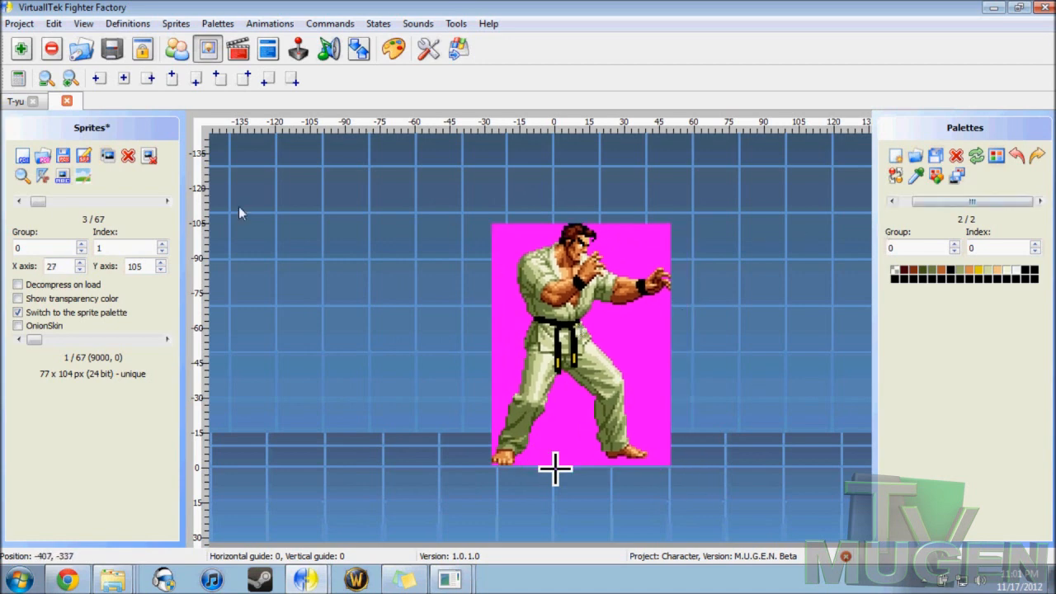
# Step: Delete the sprite with the magenta background, group 0, index 1
pyautogui.click(128, 156)
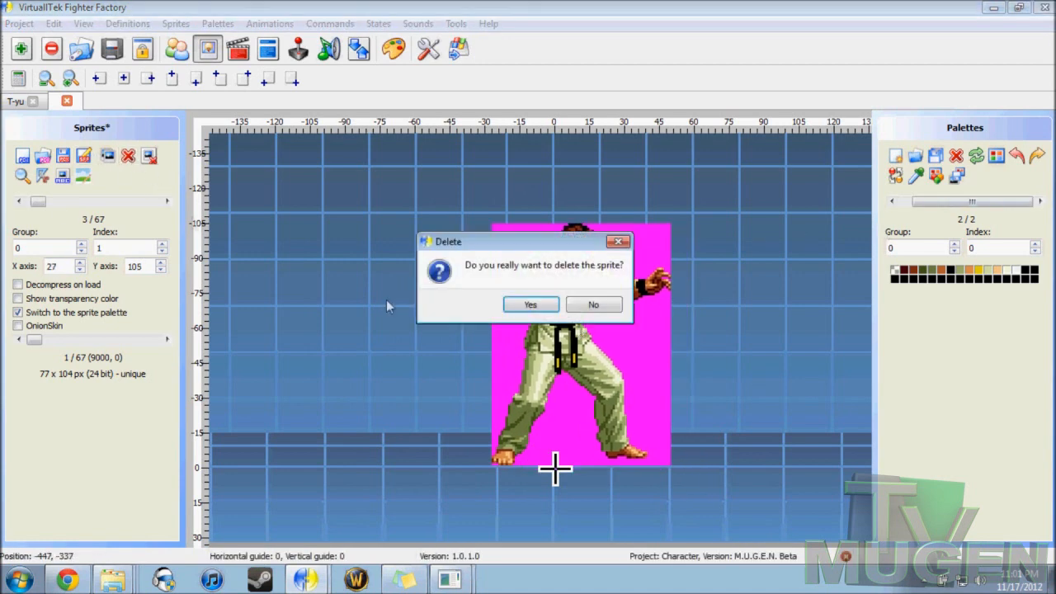
pyautogui.click(528, 306)
pyautogui.moveTo(33, 202)
pyautogui.mouseDown()
pyautogui.moveTo(20, 204)
pyautogui.moveTo(37, 202)
pyautogui.mouseUp()
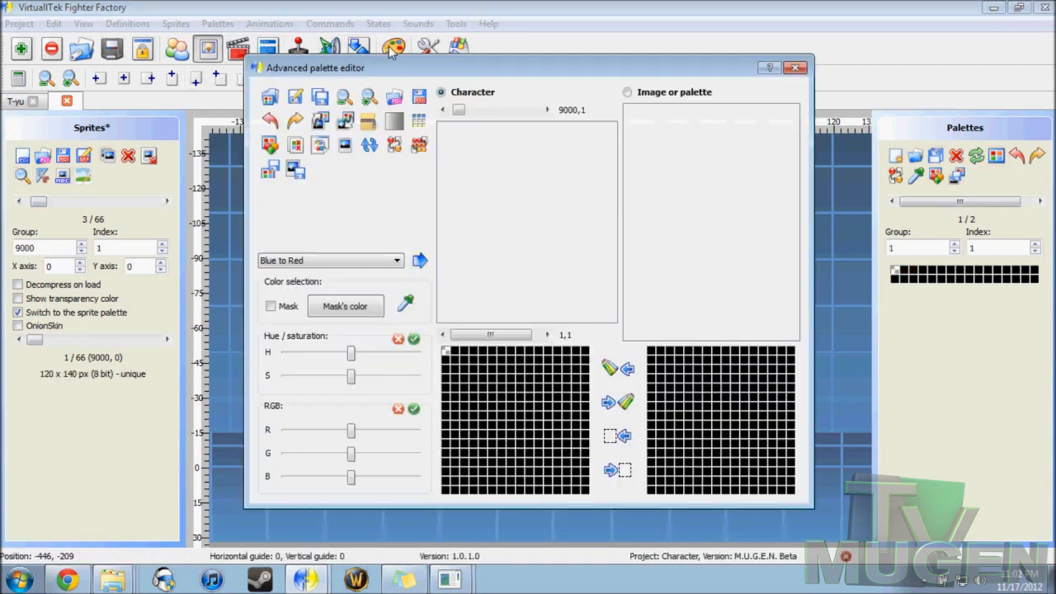
# Step: Load the Takuma.act palette from the Template folder into the advanced palette editor
pyautogui.click(393, 49)
pyautogui.click(270, 96)
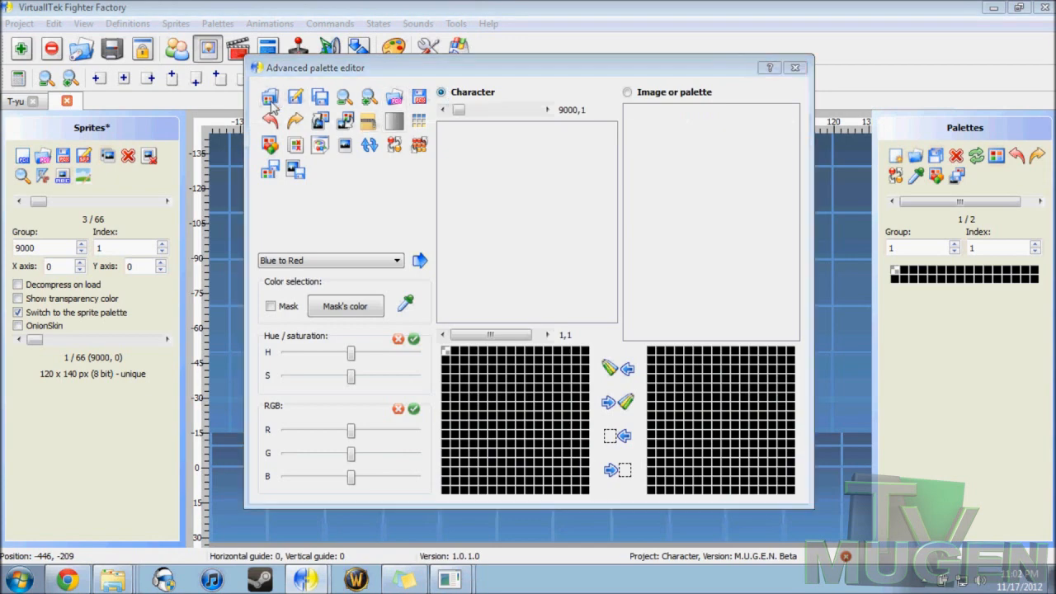
pyautogui.click(417, 200)
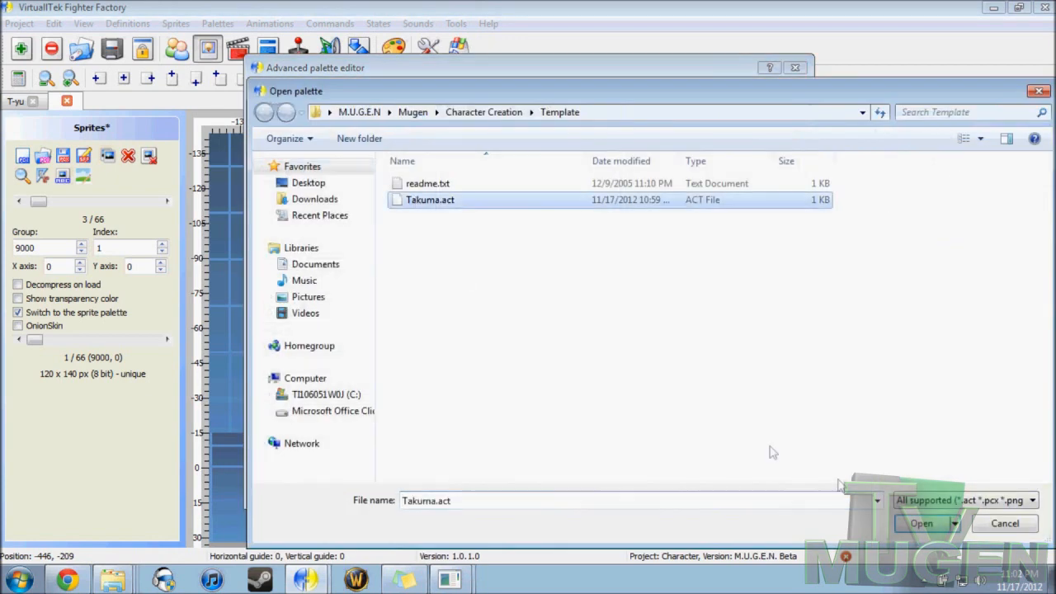
pyautogui.click(929, 527)
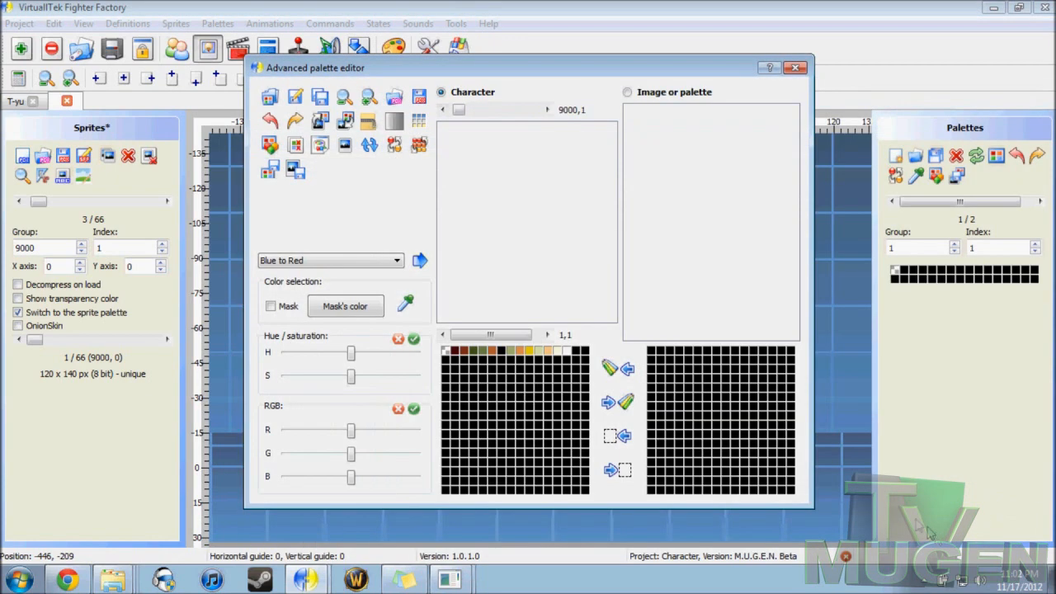
# Step: Apply the loaded palette to all five images in the TakumaNew folder, 1278.png through 1302.png, and close the advanced palette editor
pyautogui.click(344, 121)
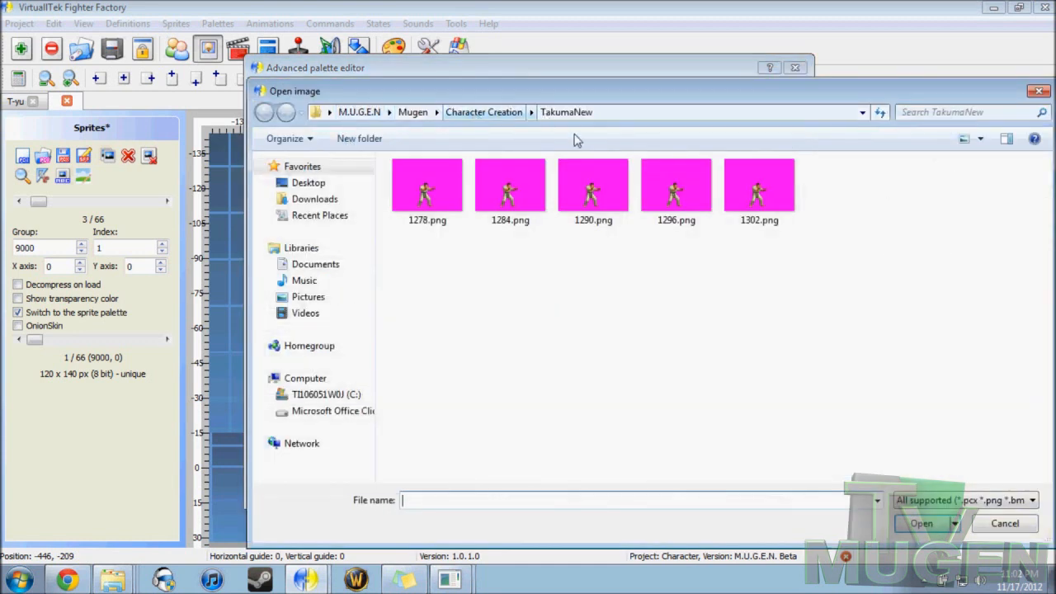
pyautogui.click(507, 113)
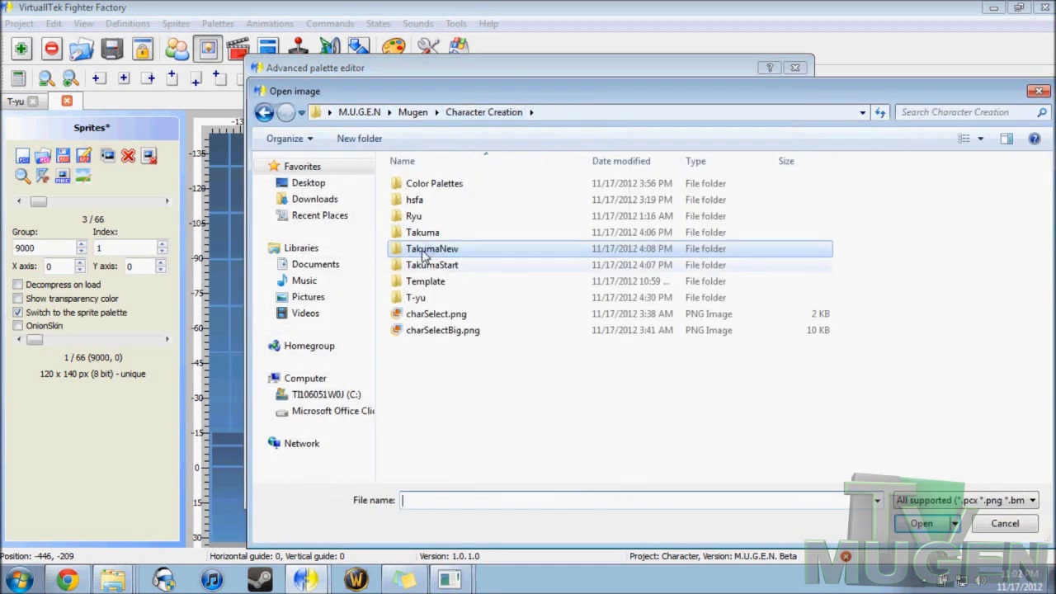
pyautogui.doubleClick(423, 256)
pyautogui.click(431, 207)
pyautogui.keyDown('shift'); pyautogui.click(753, 218); pyautogui.keyUp('shift')
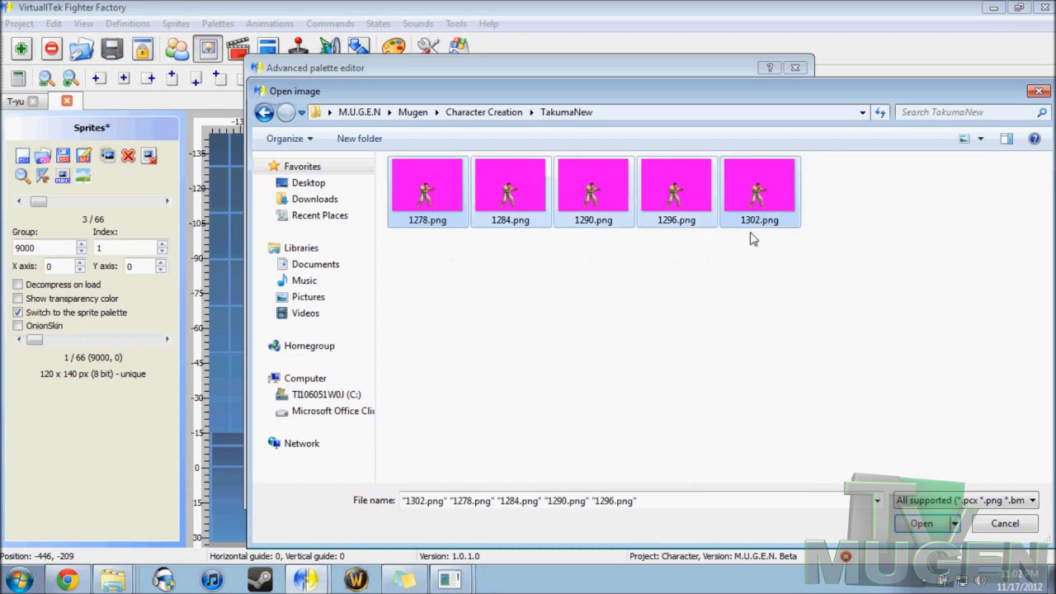
pyautogui.click(924, 525)
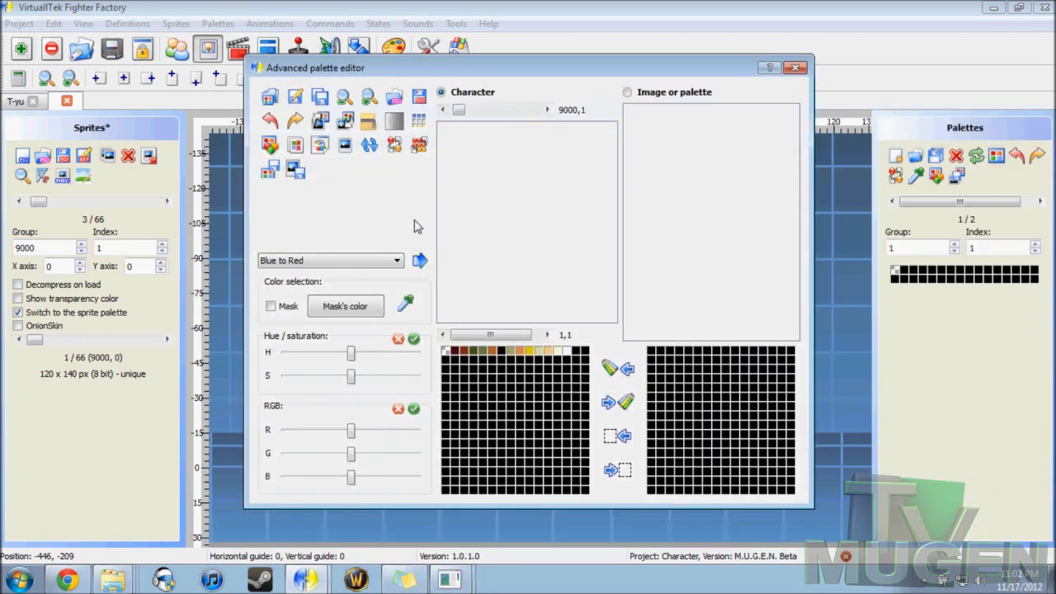
pyautogui.click(795, 67)
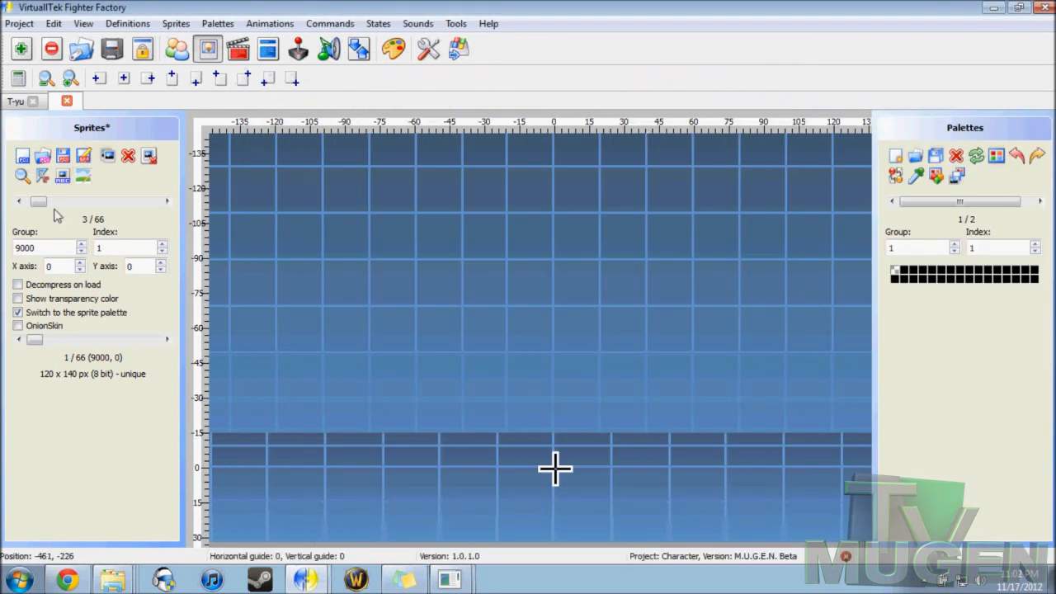
# Step: Add 1284.png from the TakumaNew folder as a sprite in group 0, cropped before axis, accepting the next available index
pyautogui.click(22, 157)
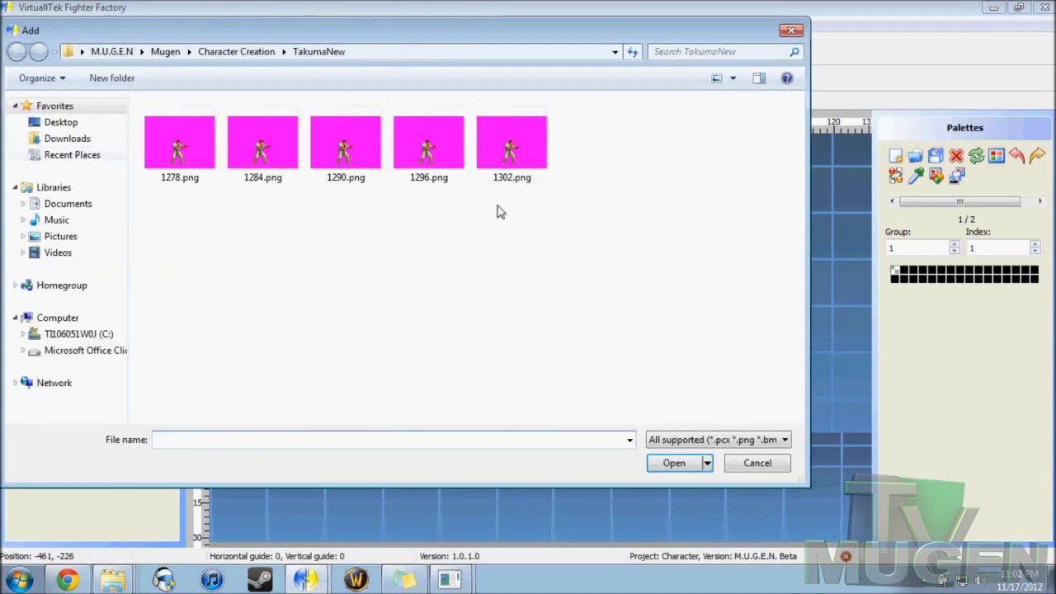
pyautogui.click(247, 139)
pyautogui.click(662, 464)
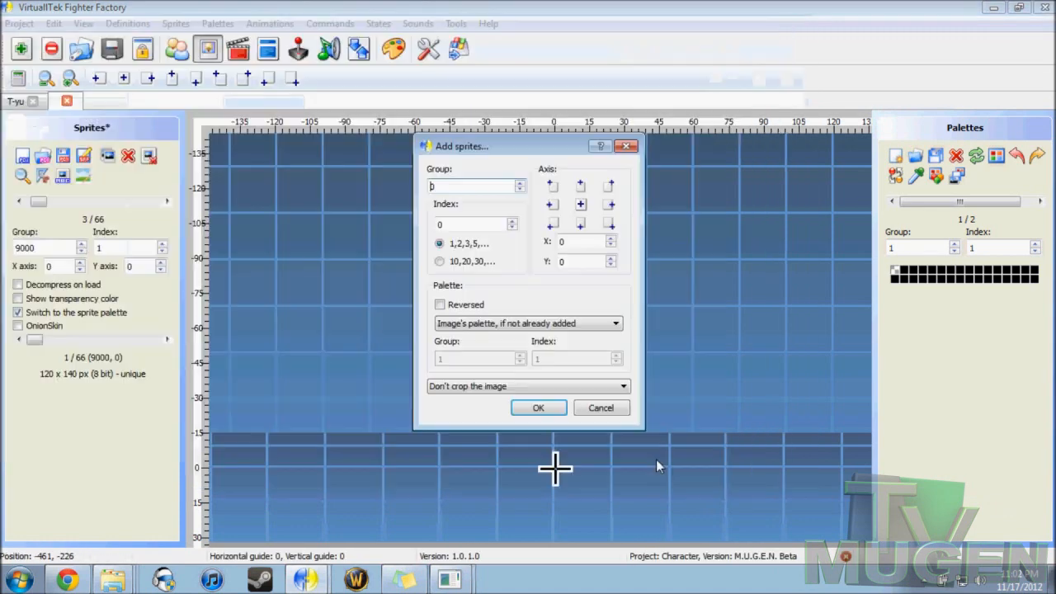
pyautogui.click(549, 386)
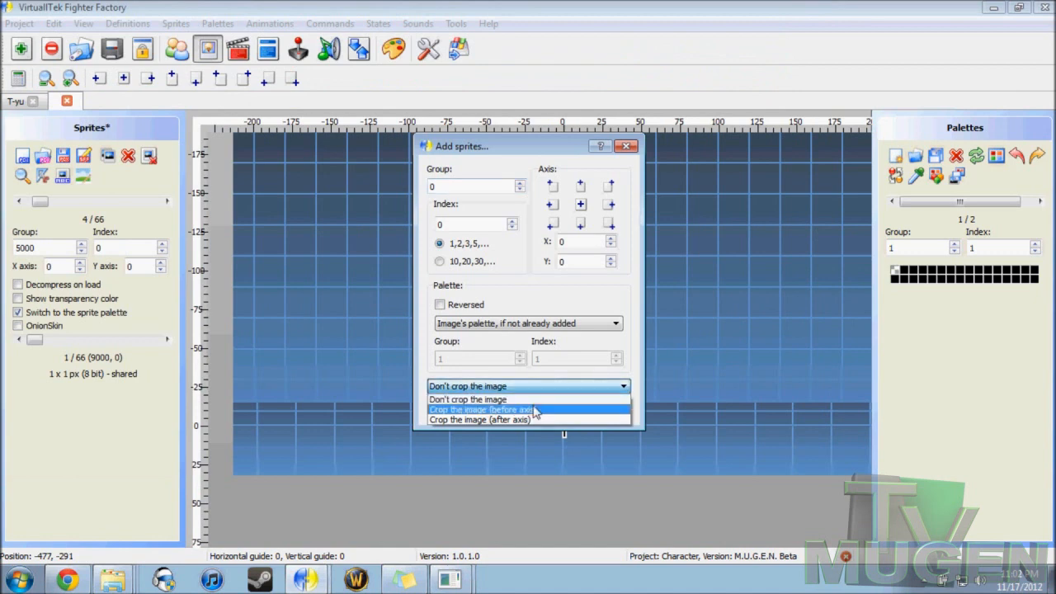
pyautogui.click(535, 410)
pyautogui.click(532, 409)
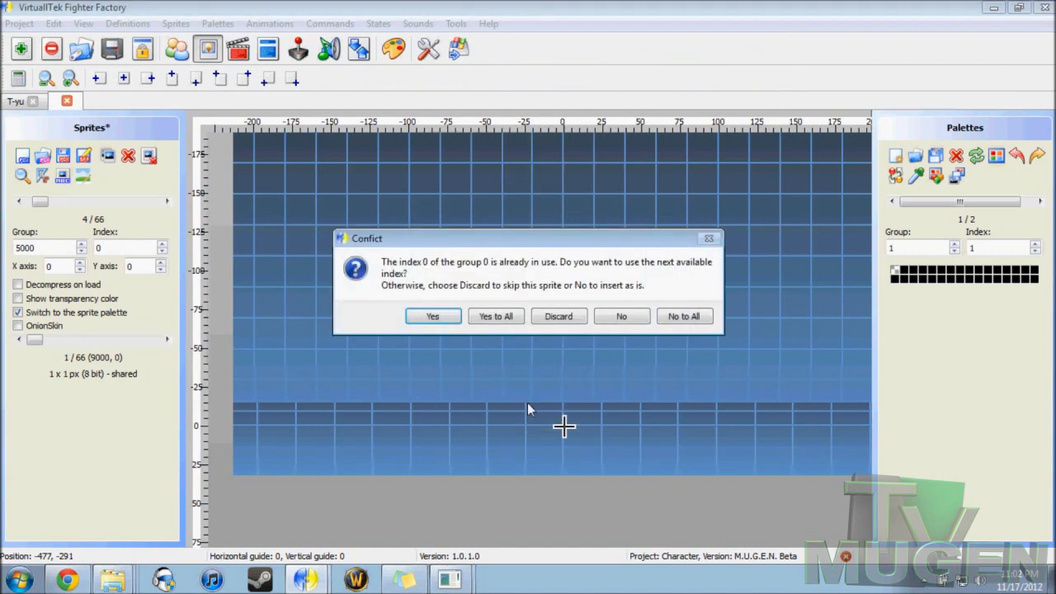
pyautogui.click(433, 319)
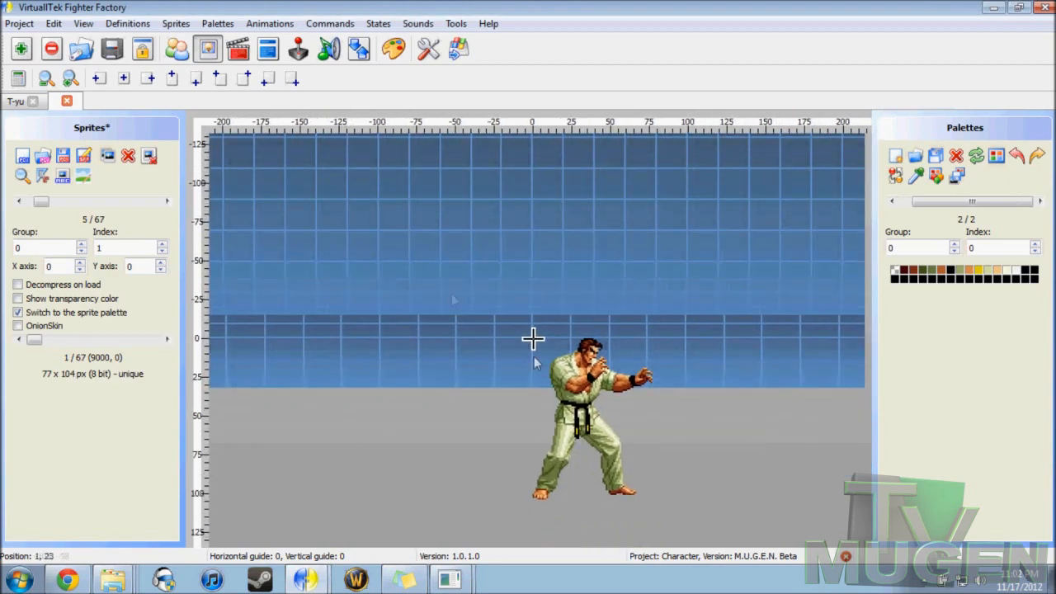
# Step: Shift the new sprite's axis to X 29, Y 104 so the fighter stands over the axis cross
pyautogui.moveTo(613, 467); pyautogui.dragTo(564, 306)
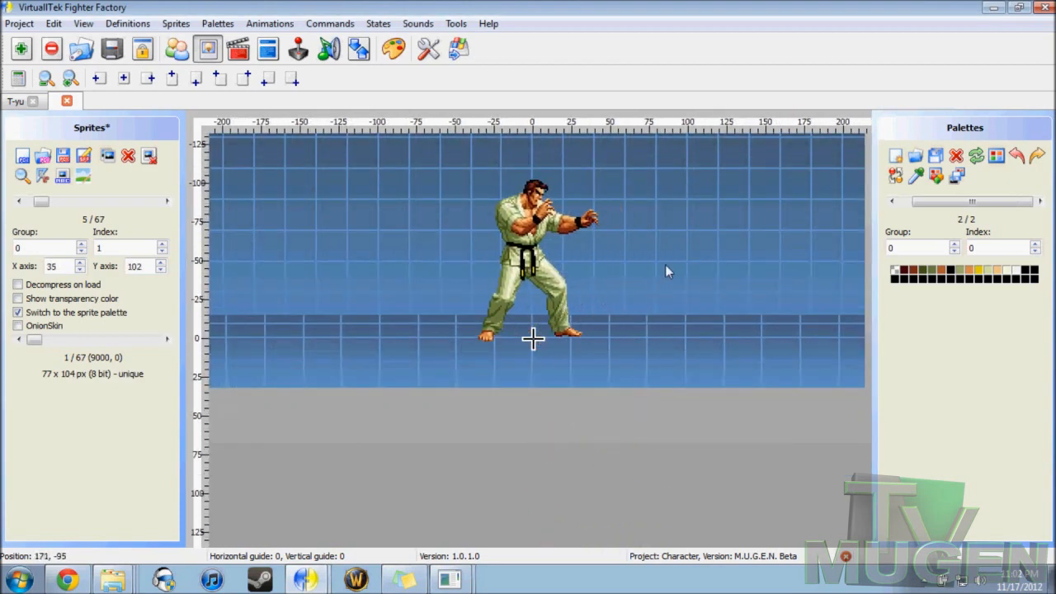
pyautogui.moveTo(665, 265); pyautogui.dragTo(697, 376)
pyautogui.moveTo(558, 381); pyautogui.dragTo(566, 376)
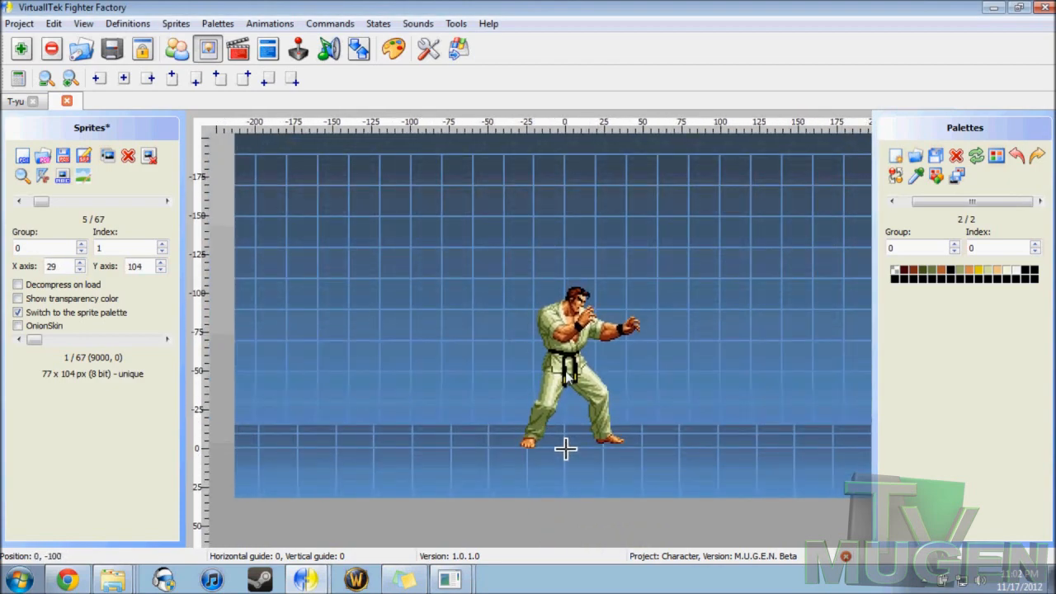